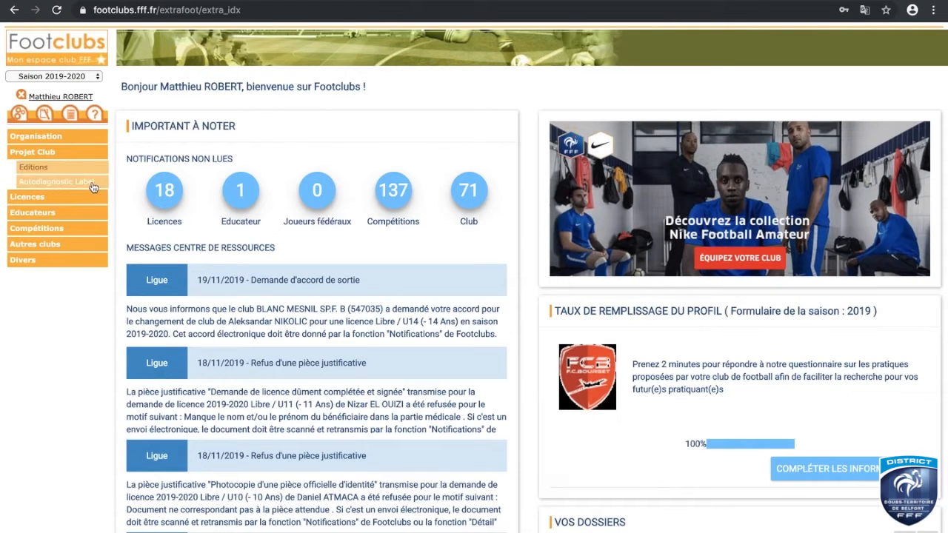
# - Open the Autodiagnostic Label page of Projet Club and start the autodiagnostic for Label Jeunes
pyautogui.click(92, 184)
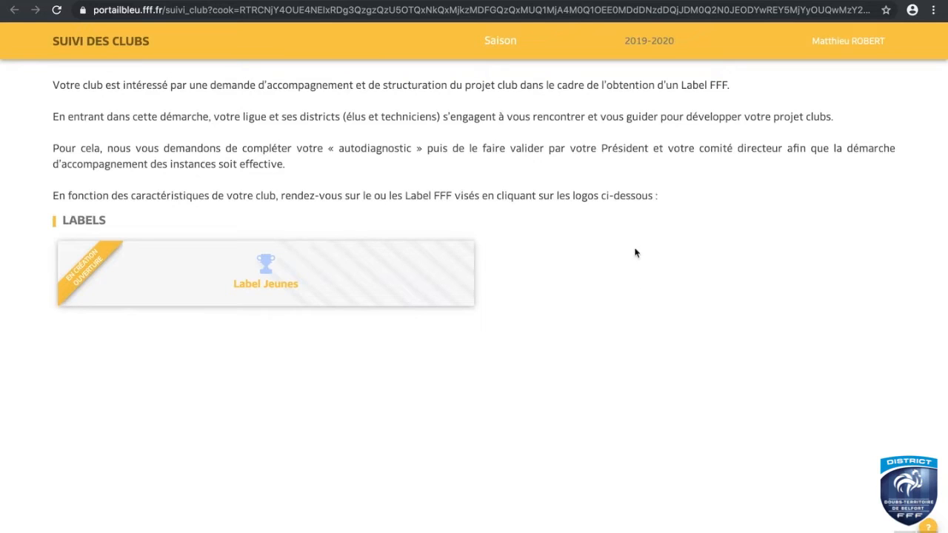
pyautogui.click(322, 296)
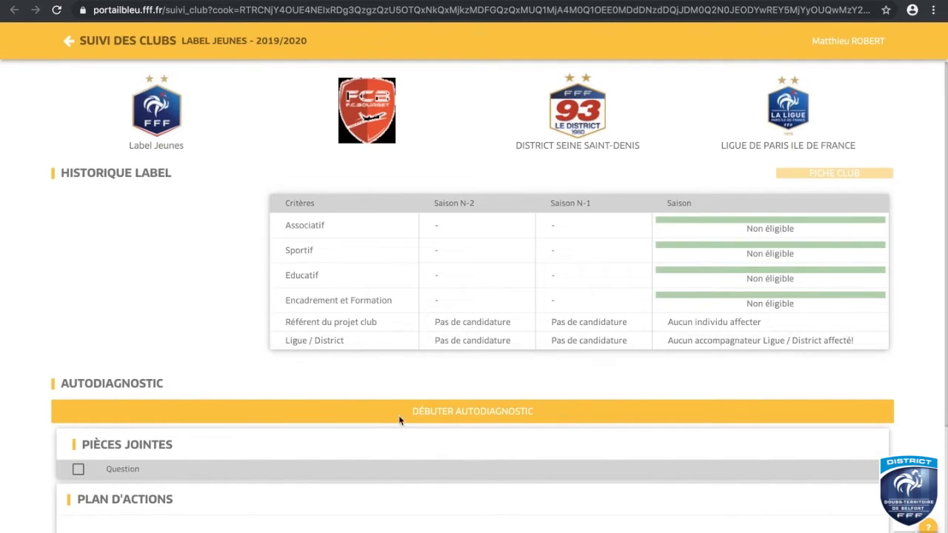
pyautogui.click(530, 415)
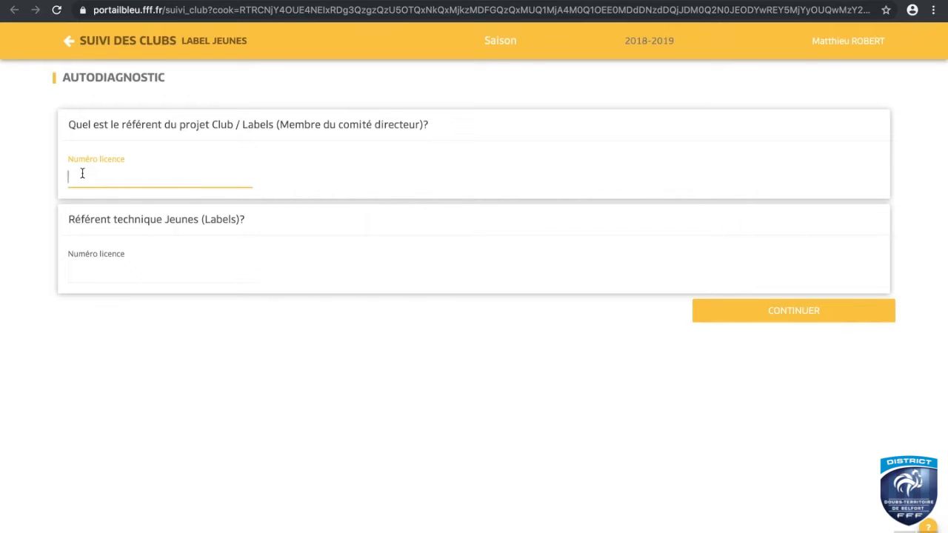
# - Enter the licence numbers of the club project referent and the youth technical referent, and continue to the club values page
pyautogui.hotkey('ctrl', 'v')
pyautogui.click(224, 268)
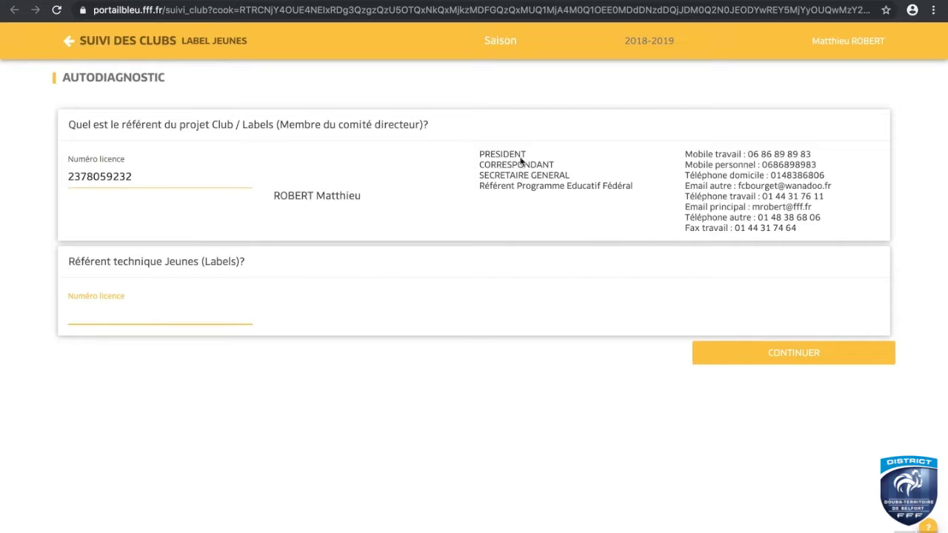
pyautogui.hotkey('ctrl', 'v')
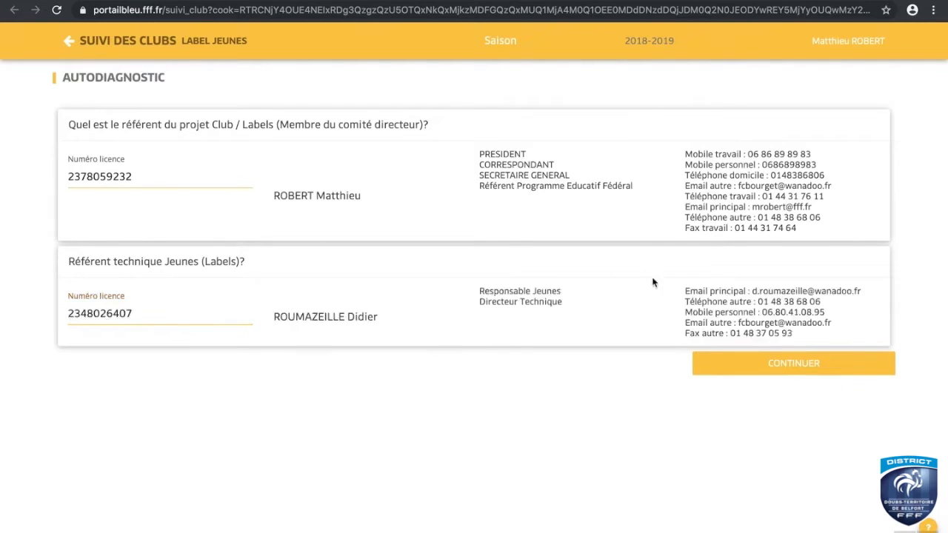
pyautogui.click(756, 363)
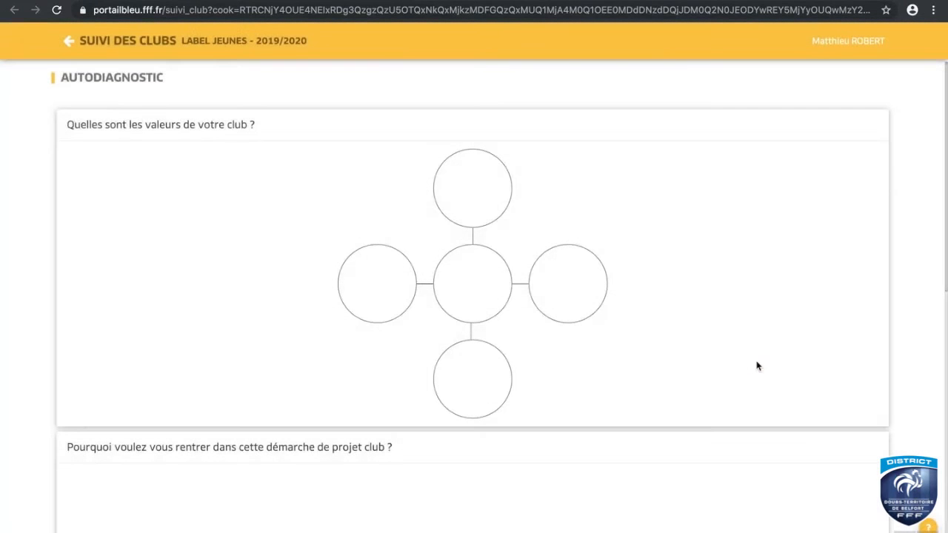
# - Fill in the club values diagram with Passion in the upper circle and Engagement in the central circle
pyautogui.scroll(-1, 248, 186)
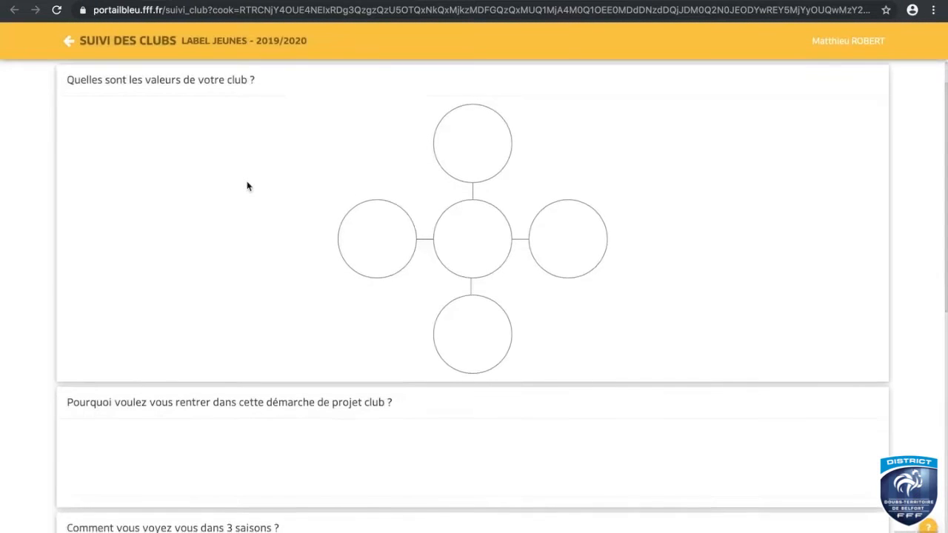
pyautogui.scroll(1, 248, 186)
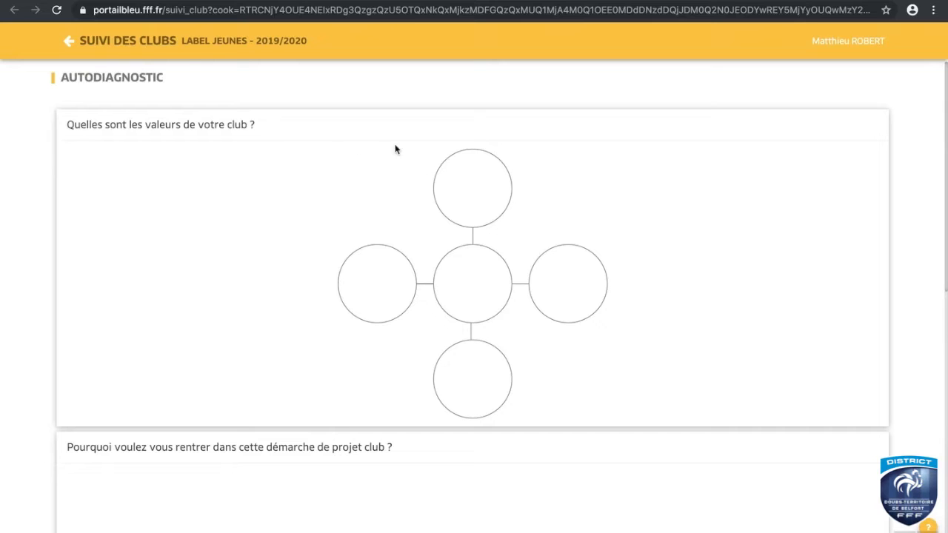
pyautogui.click(478, 197)
pyautogui.write('Passion')
pyautogui.click(465, 289)
pyautogui.write('Engagement')
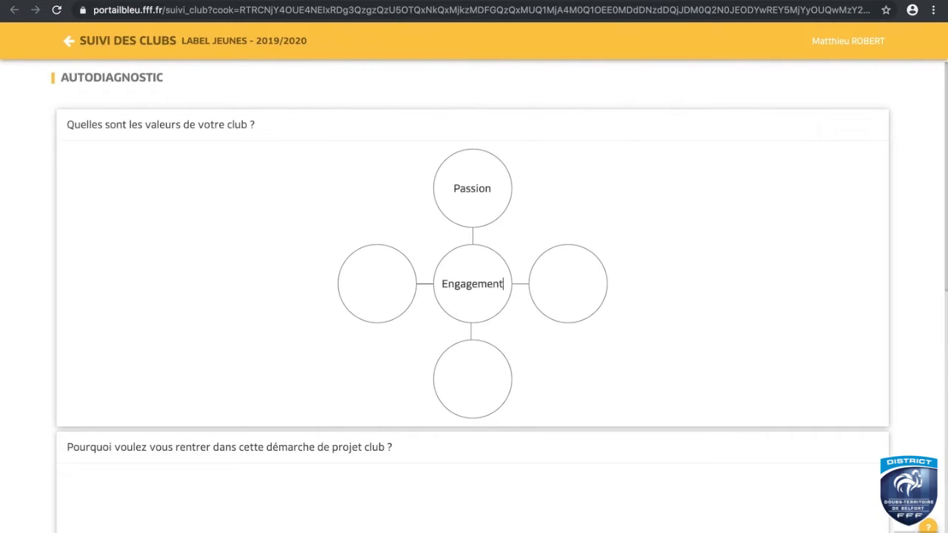
# - Complete the club values with Tolérance in the left circle, Solidarité in the right one and Respect in the lower one
pyautogui.click(383, 287)
pyautogui.write('Tolérance')
pyautogui.click(550, 278)
pyautogui.write('Solidarité')
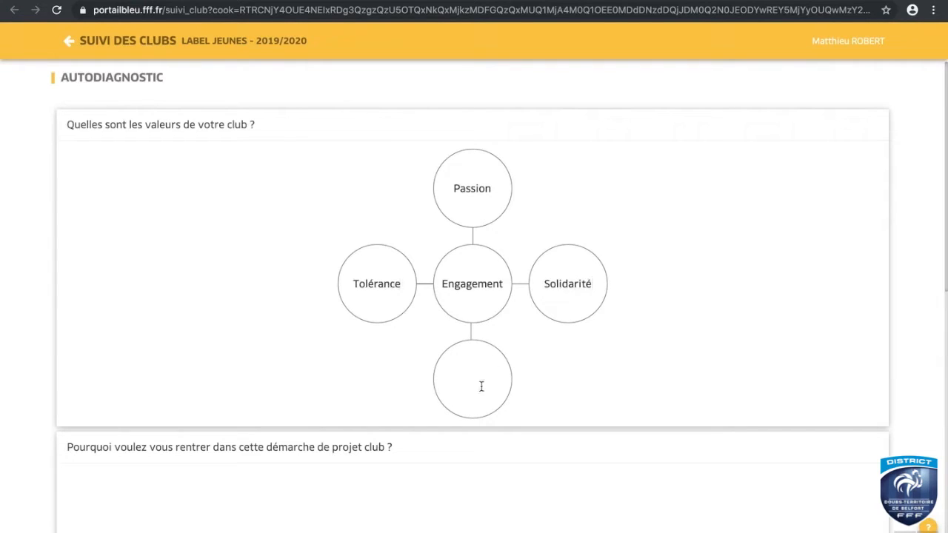
pyautogui.click(469, 381)
pyautogui.write('Respecr')
pyautogui.press('BackSpace')
pyautogui.write('t')
pyautogui.press('Tab')
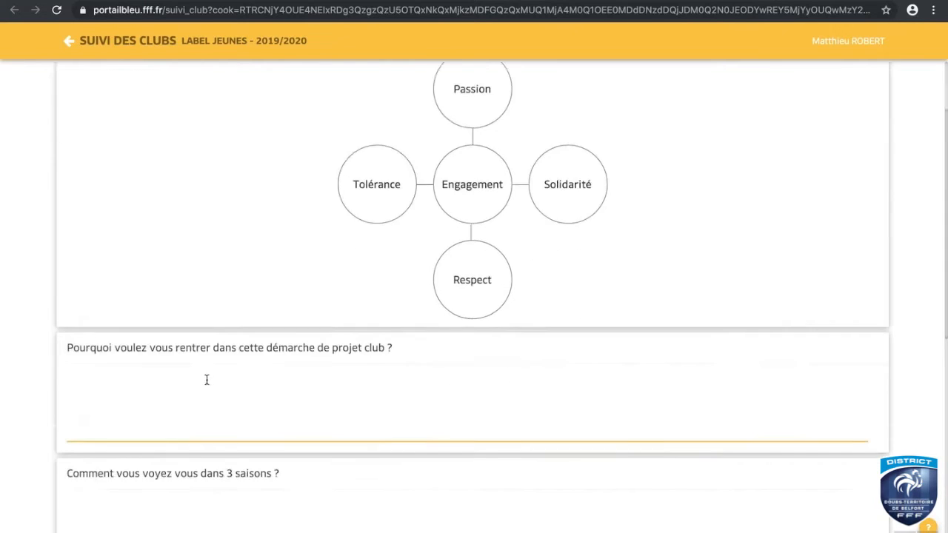
# - Open the Associatif category below the questions on joining the club project and the three-season vision
pyautogui.scroll(2, 209, 384)
pyautogui.scroll(-2, 210, 383)
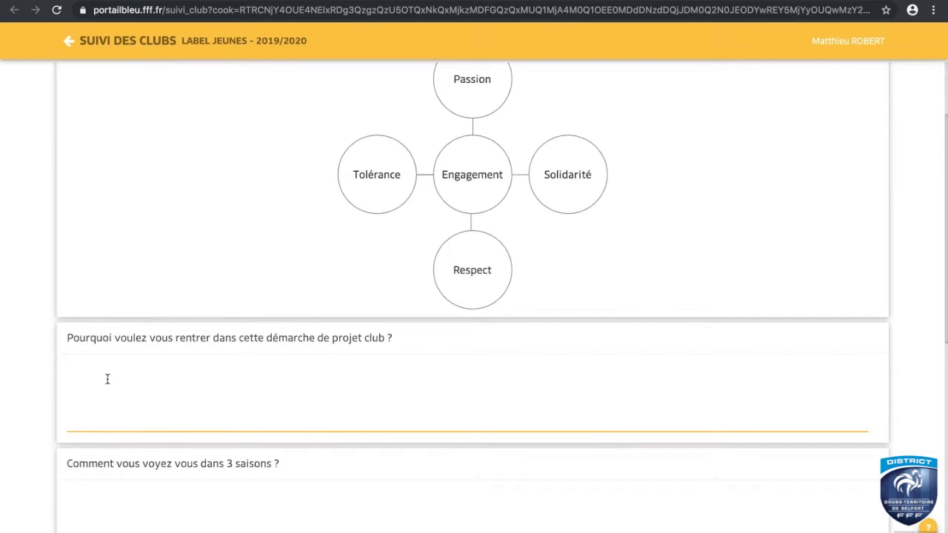
pyautogui.scroll(-2, 107, 380)
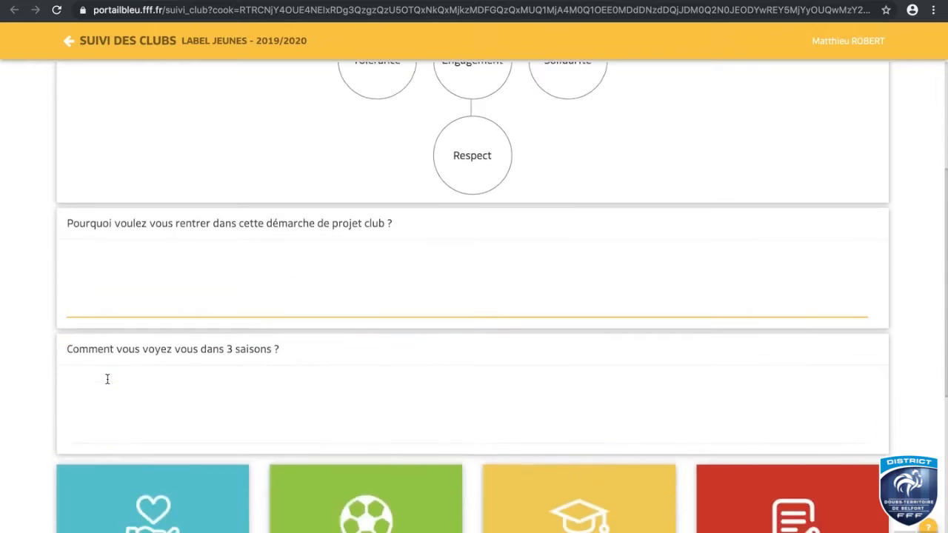
pyautogui.click(121, 384)
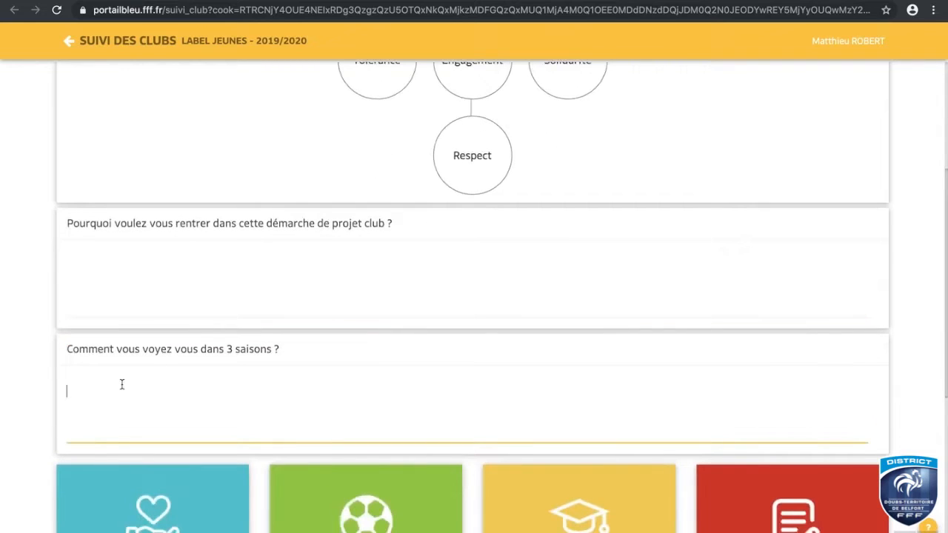
pyautogui.scroll(-2, 220, 387)
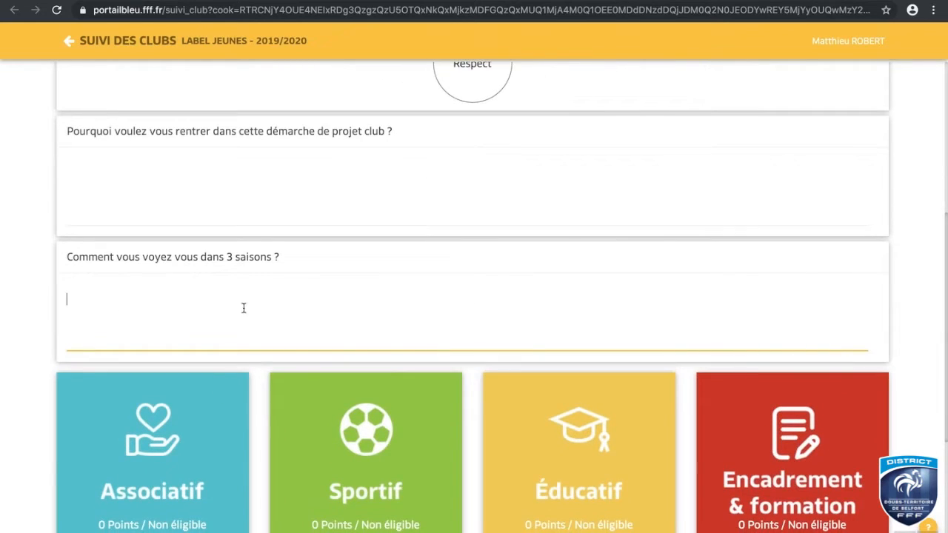
pyautogui.scroll(-4, 244, 306)
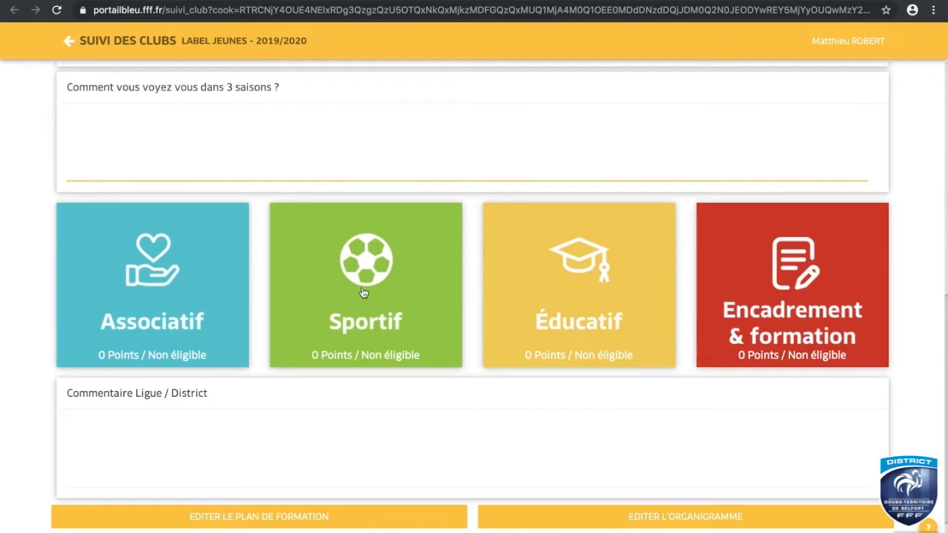
pyautogui.click(176, 296)
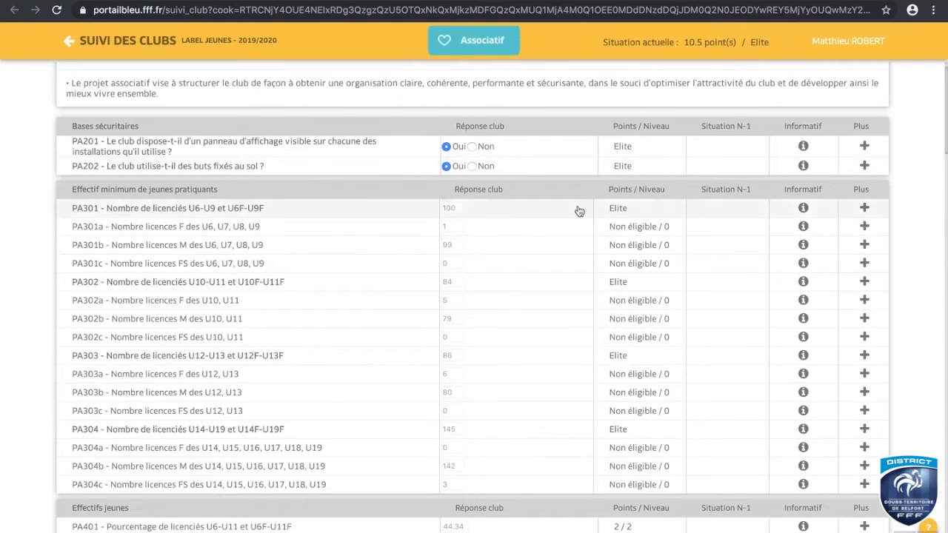
# - Examine the Associatif criteria, the table of strengths and points to improve, the synthesis charts and the comment fields
pyautogui.scroll(-6, 579, 211)
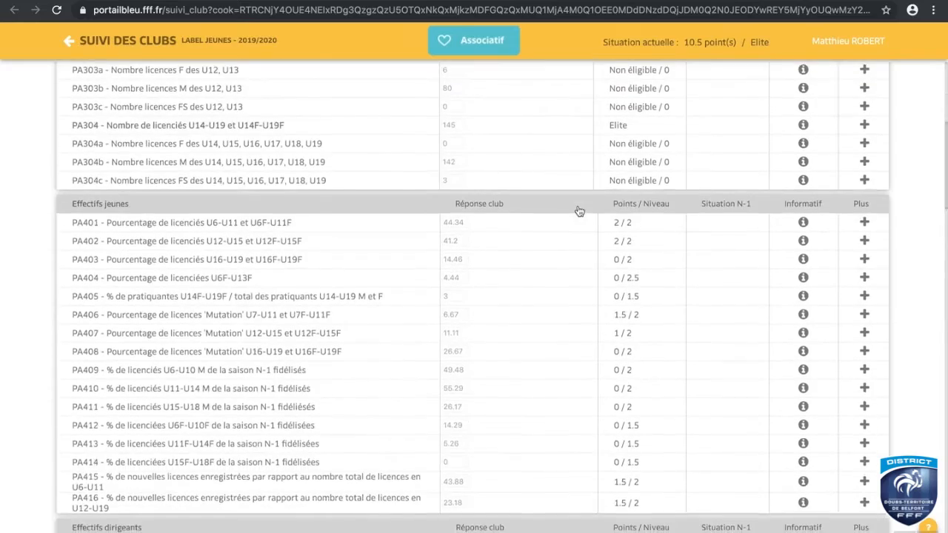
pyautogui.scroll(-10, 579, 211)
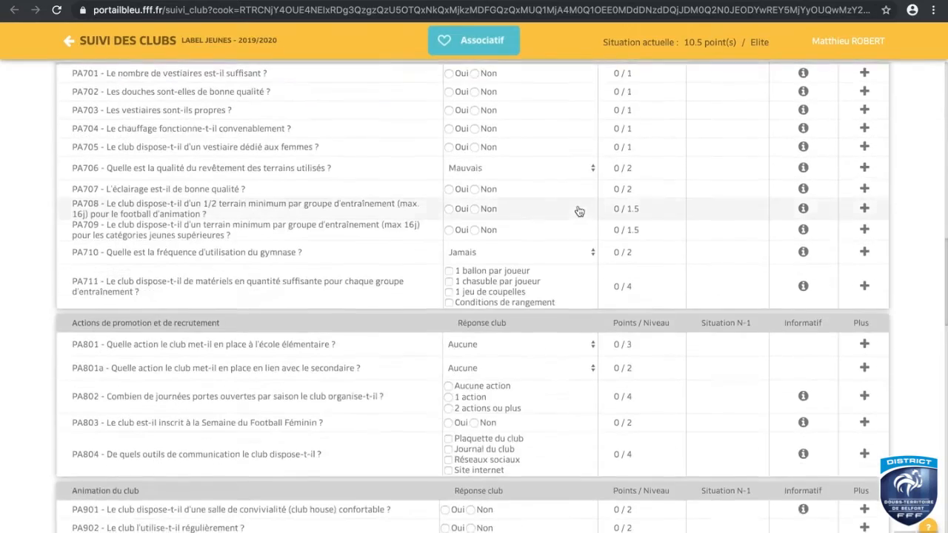
pyautogui.scroll(-4, 579, 211)
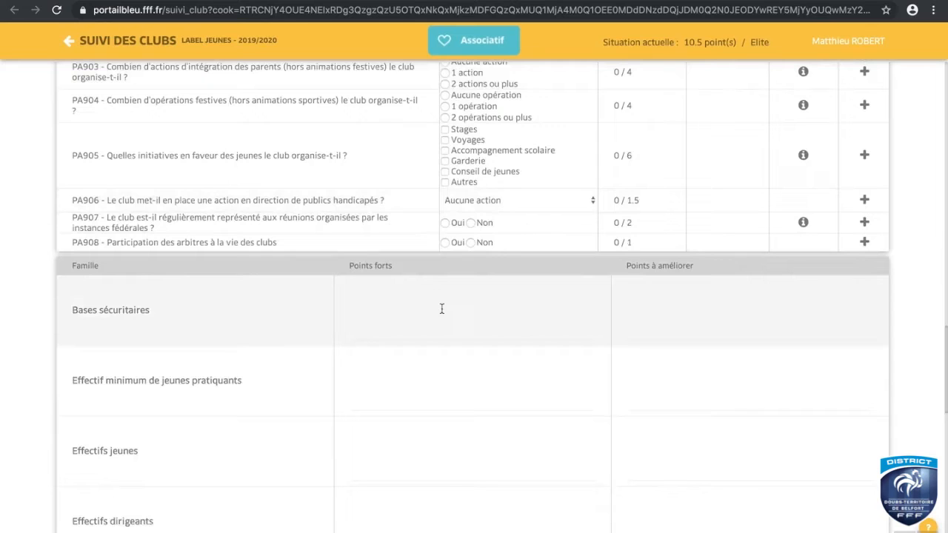
pyautogui.click(420, 308)
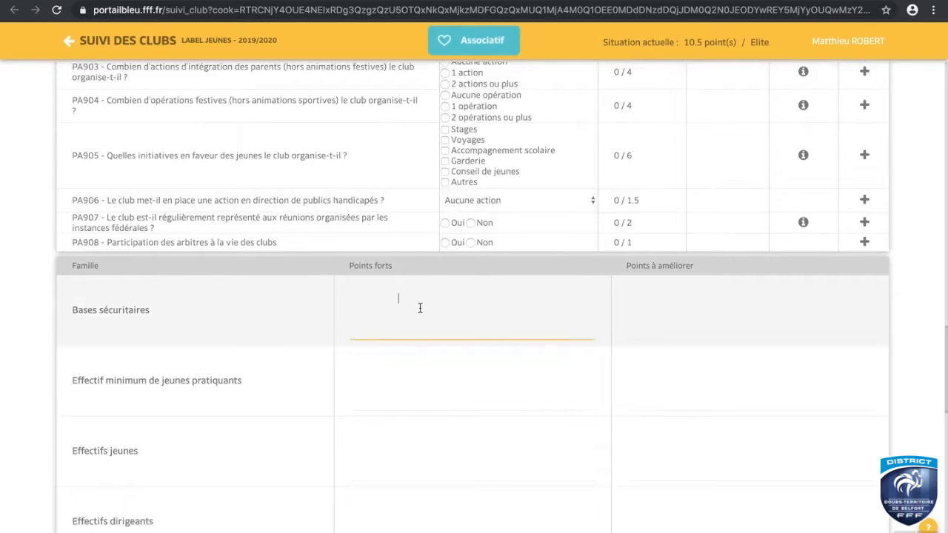
pyautogui.click(641, 302)
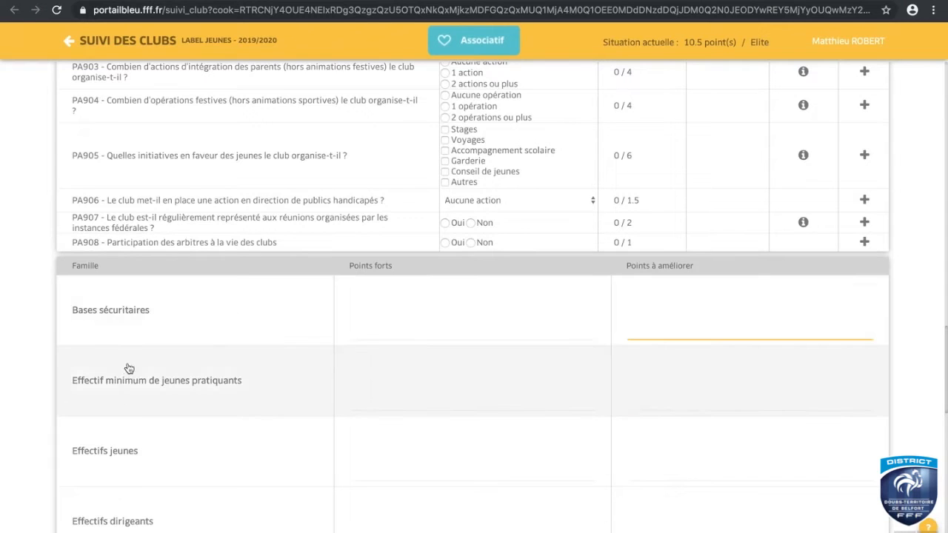
pyautogui.scroll(-4, 127, 393)
pyautogui.scroll(-4, 127, 395)
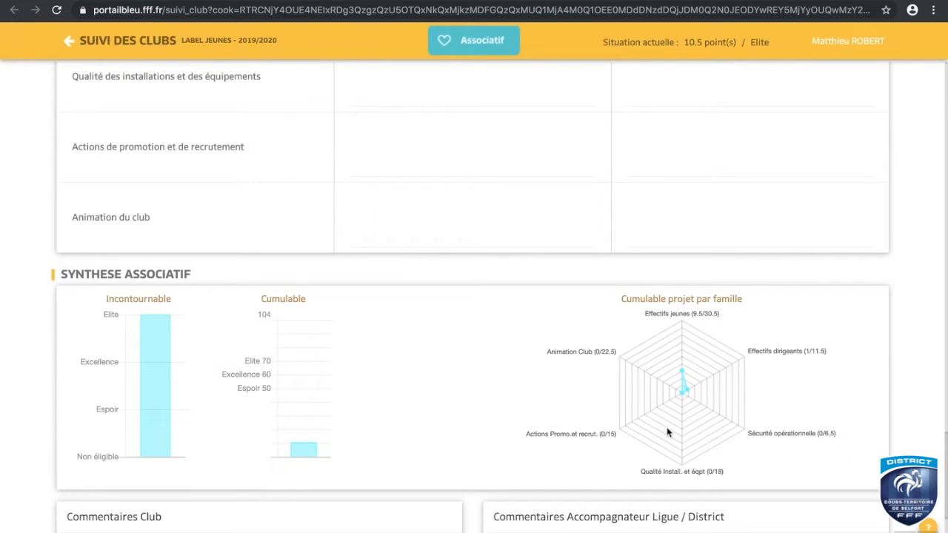
pyautogui.scroll(-1, 667, 432)
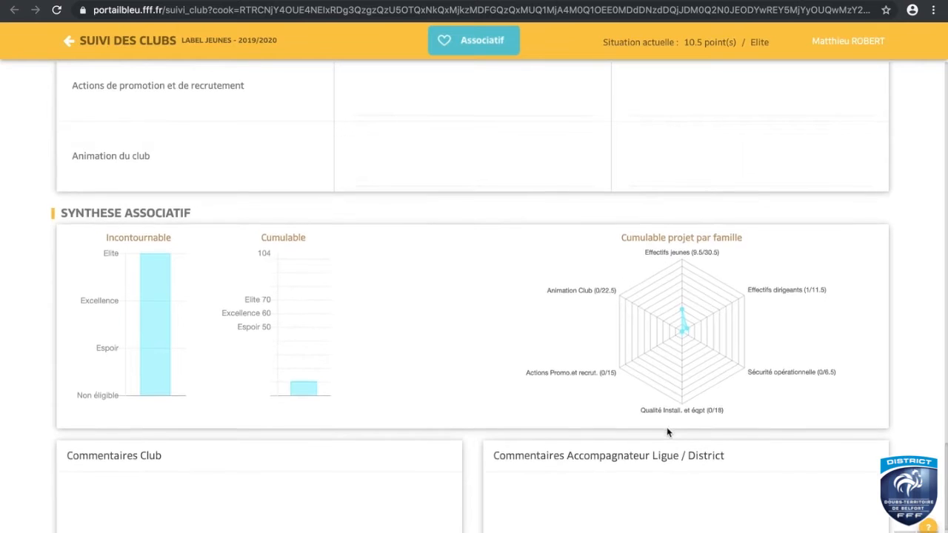
pyautogui.scroll(5, 667, 432)
pyautogui.scroll(-5, 666, 430)
pyautogui.scroll(-1, 667, 428)
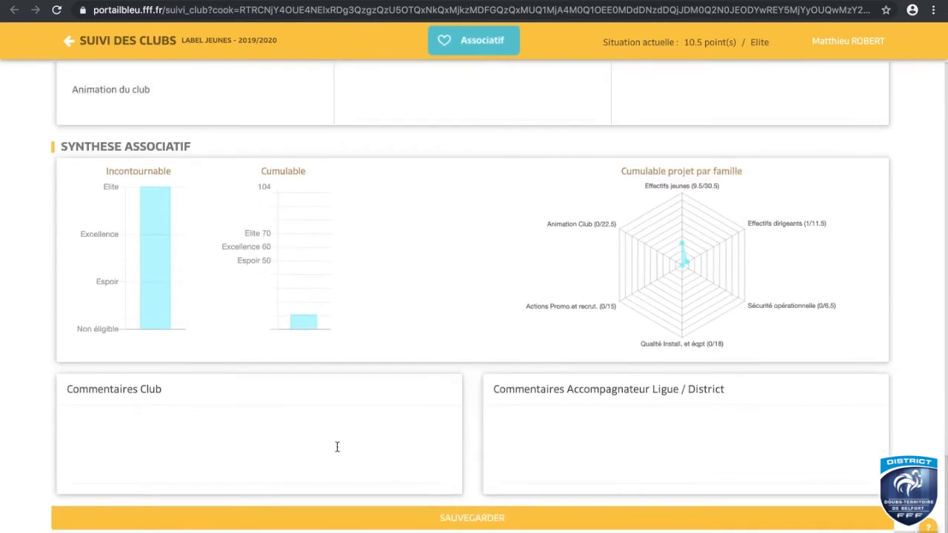
pyautogui.click(247, 440)
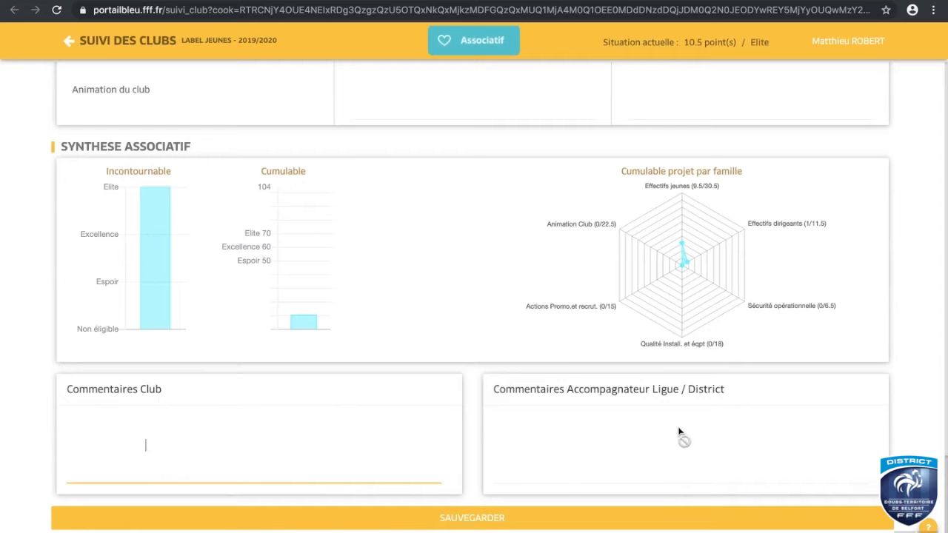
# - Open the action plan and attachment window for criterion PA401 under Effectifs jeunes
pyautogui.scroll(15, 695, 419)
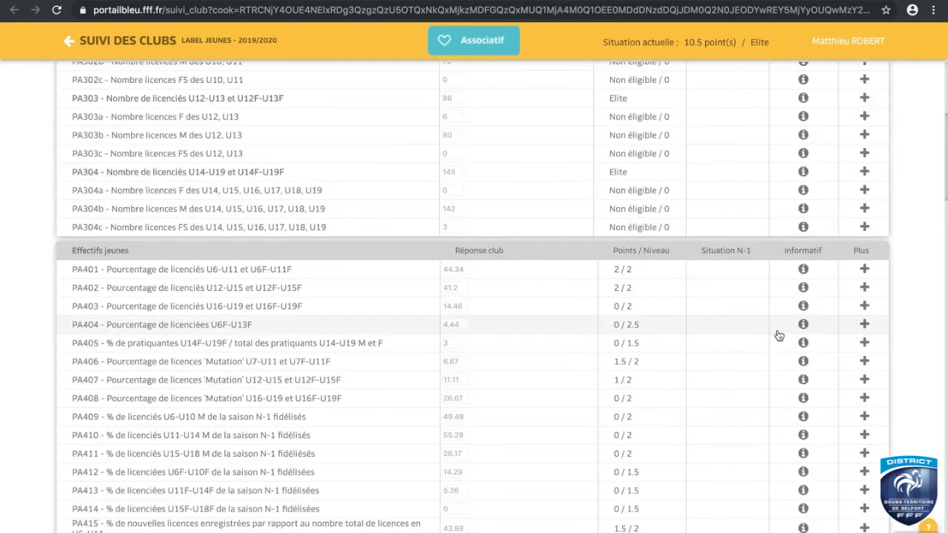
pyautogui.click(864, 270)
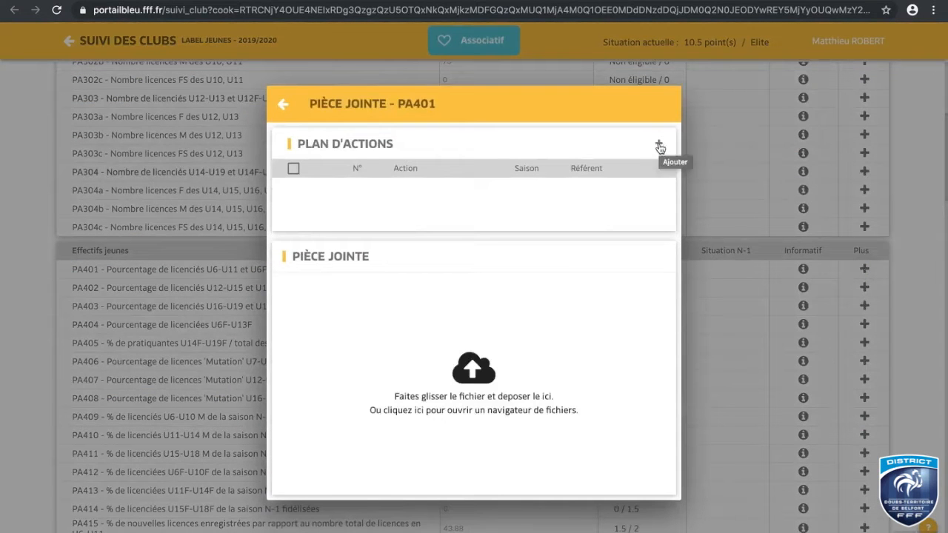
pyautogui.click(660, 148)
pyautogui.click(574, 152)
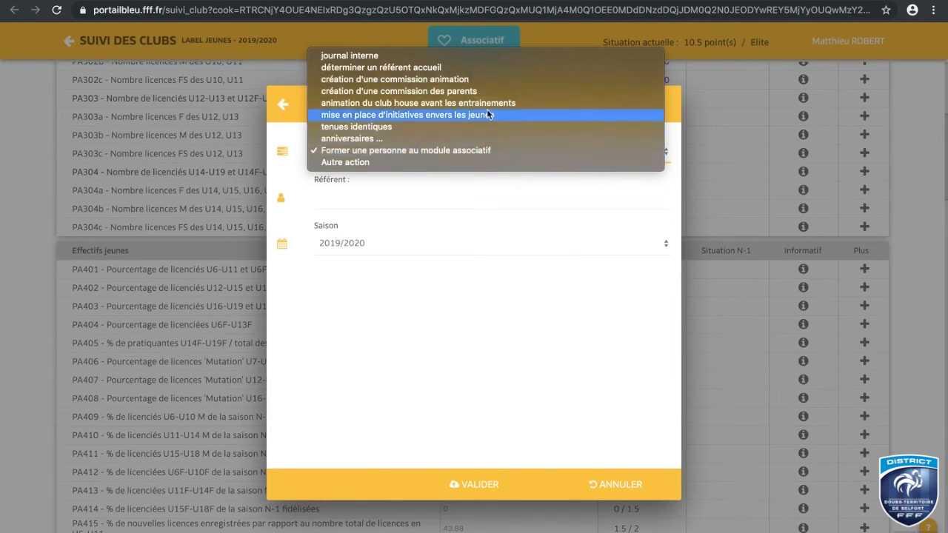
pyautogui.click(670, 158)
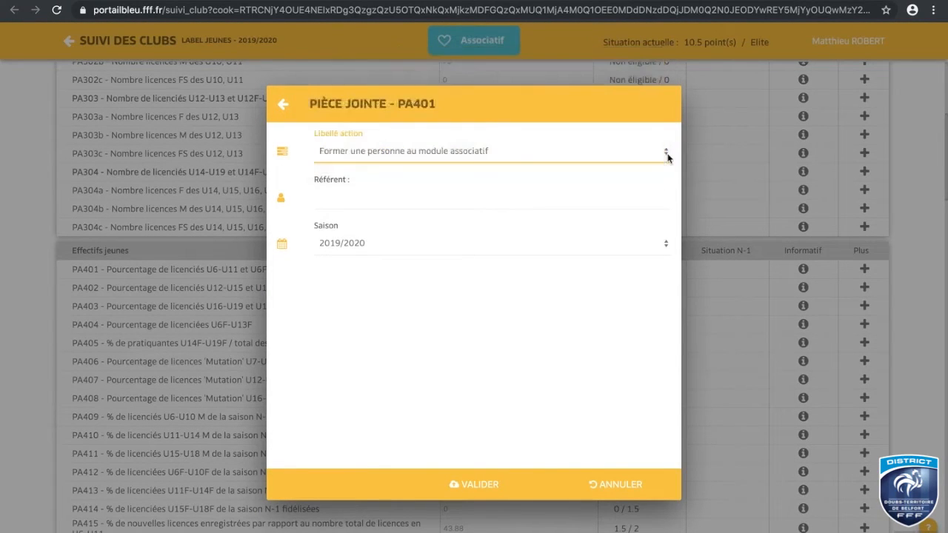
pyautogui.click(374, 198)
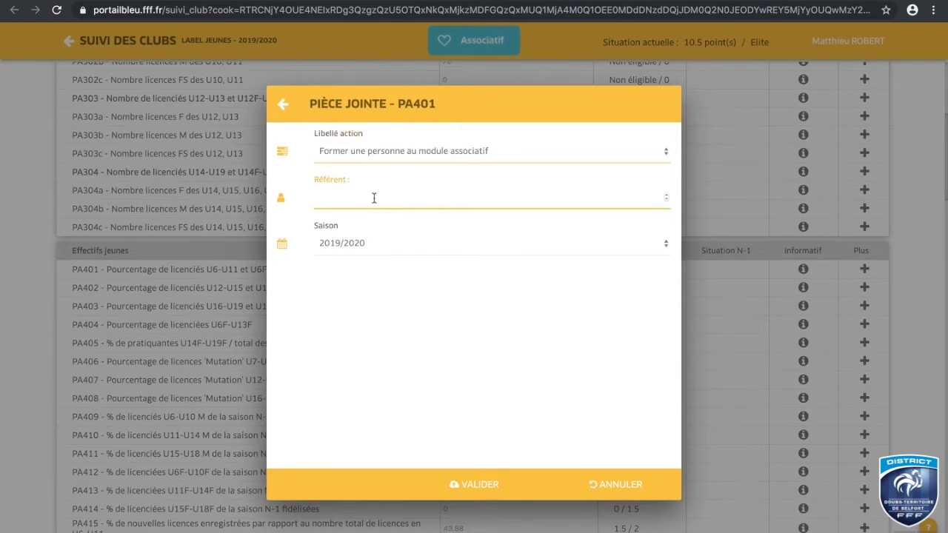
pyautogui.click(374, 247)
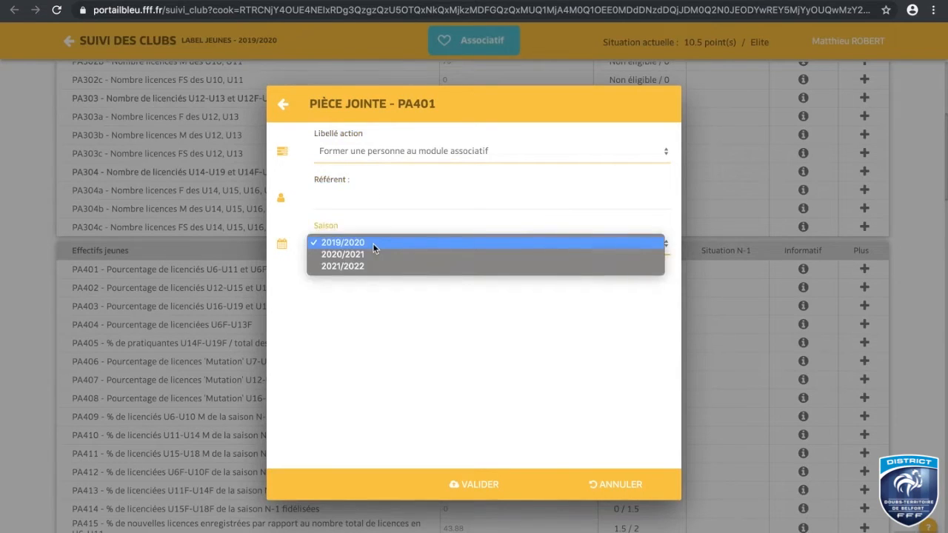
pyautogui.click(369, 254)
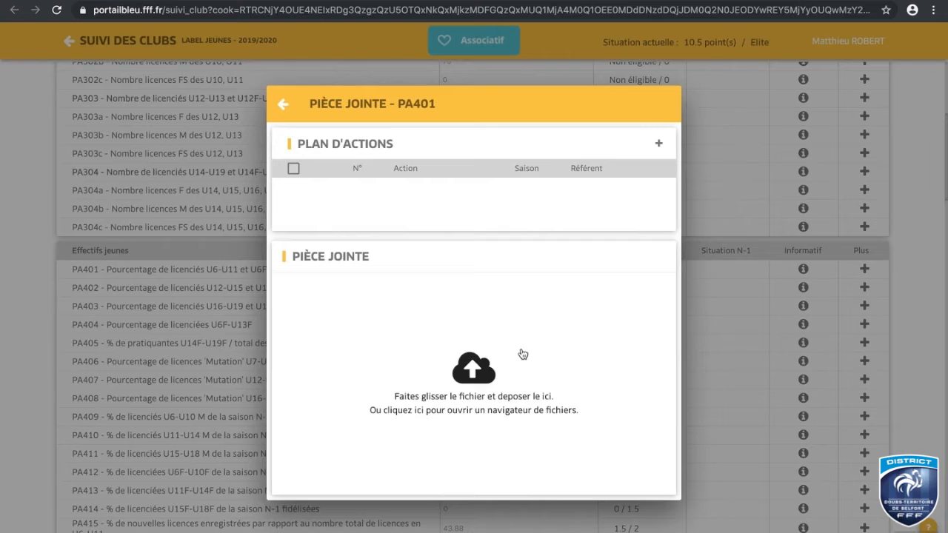
# - Attach the desktop document whose name starts with ATTIGNAT-RANGE to criterion PA401
pyautogui.click(478, 377)
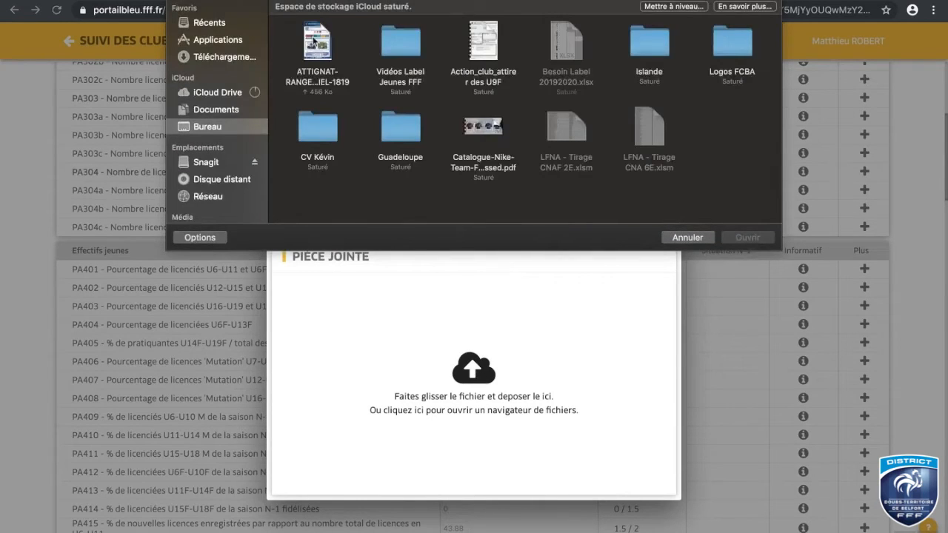
pyautogui.doubleClick(319, 38)
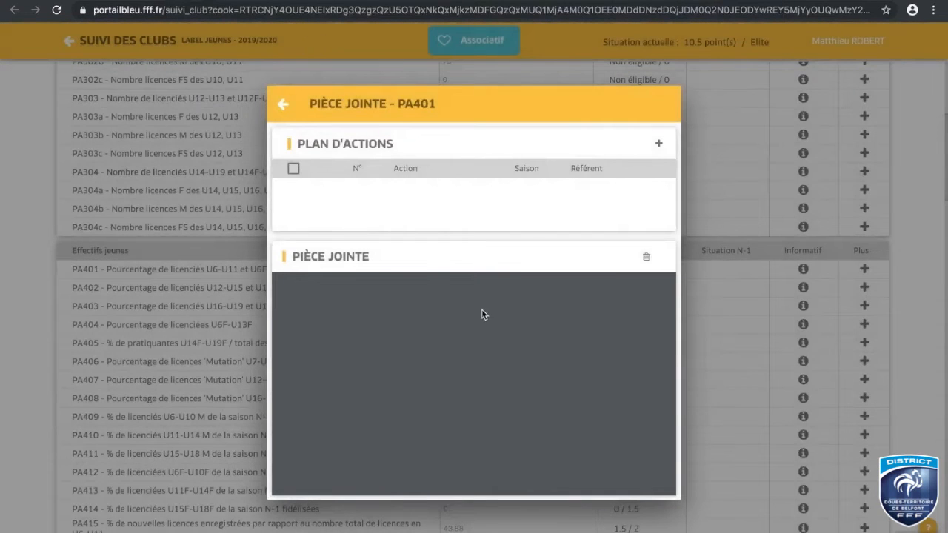
# - Look through the document attached to criterion PA401 and close its attachment window
pyautogui.scroll(-4, 482, 315)
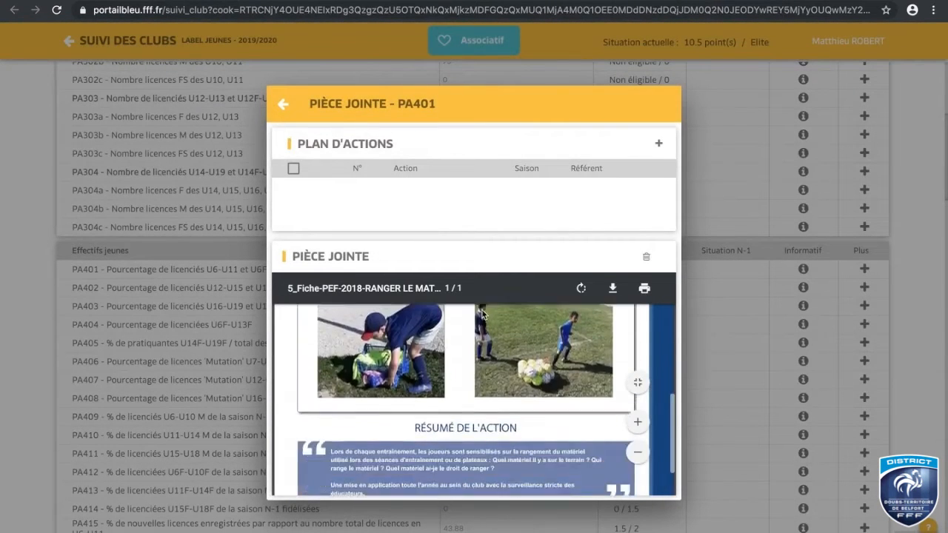
pyautogui.scroll(6, 482, 315)
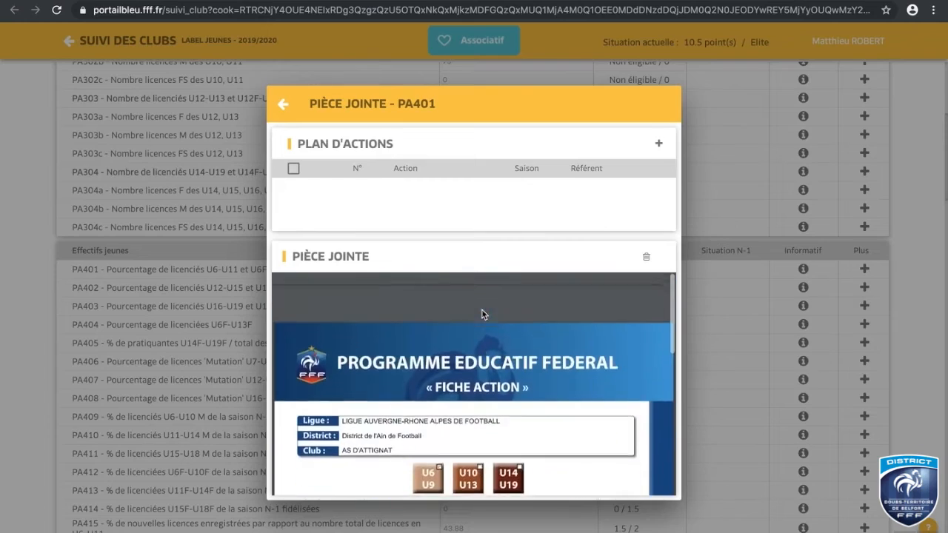
pyautogui.click(281, 104)
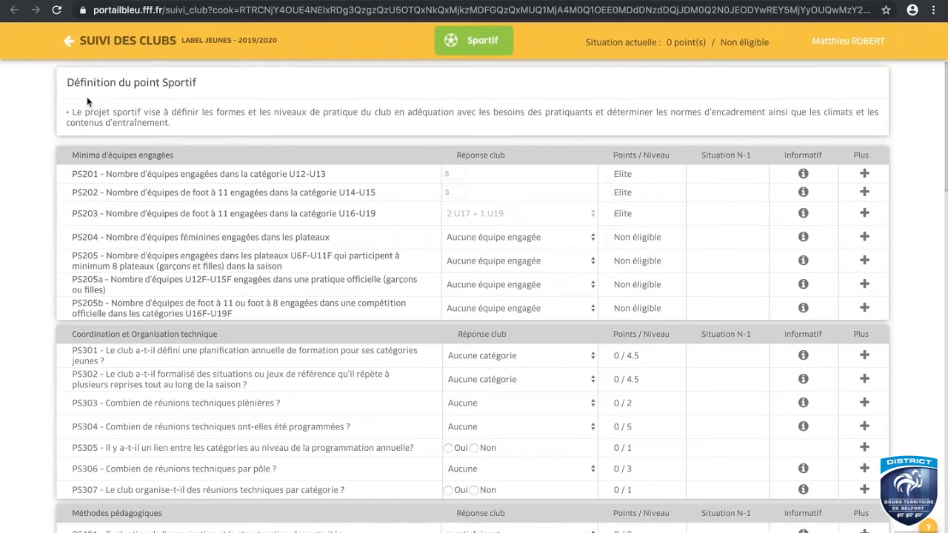
# - Return from the Sportif category to the club overview and examine the Pièces jointes and Plan d'actions sections
pyautogui.click(71, 47)
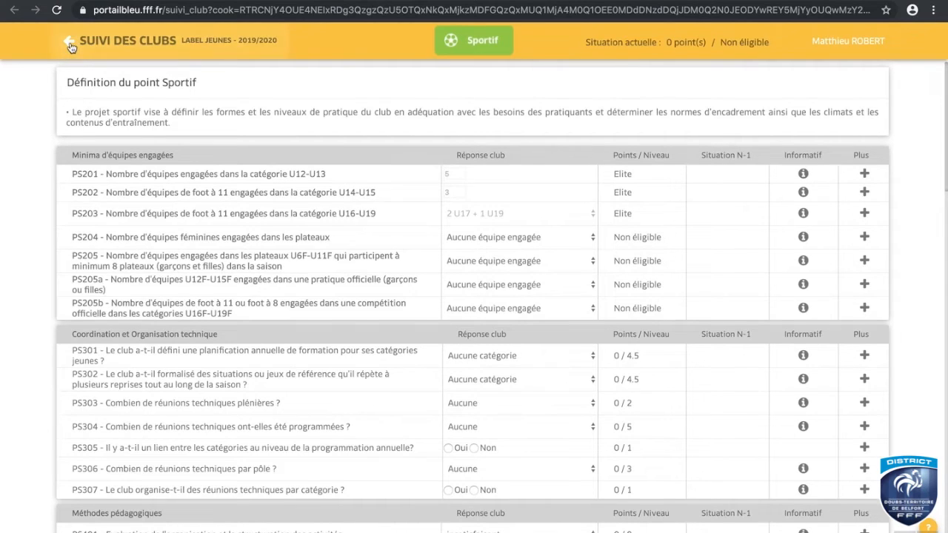
pyautogui.click(71, 47)
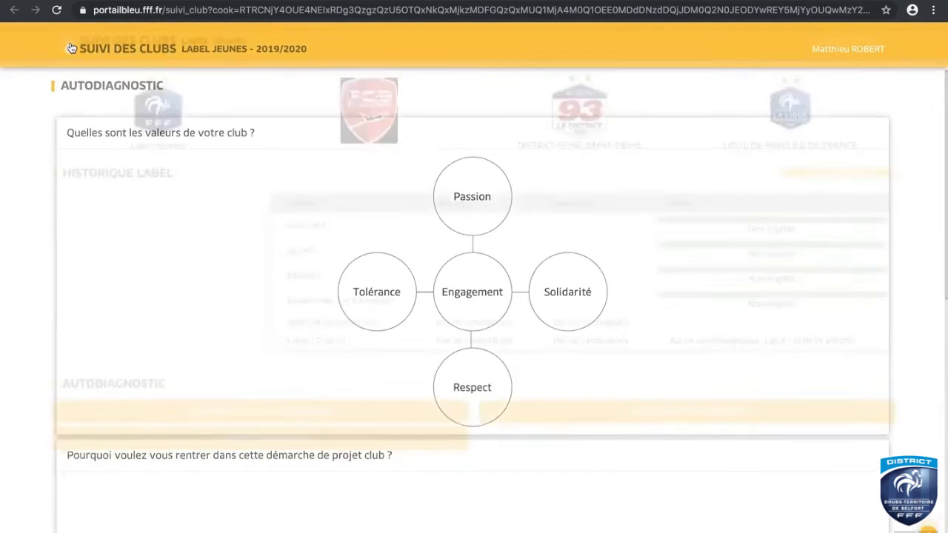
pyautogui.scroll(-3, 131, 288)
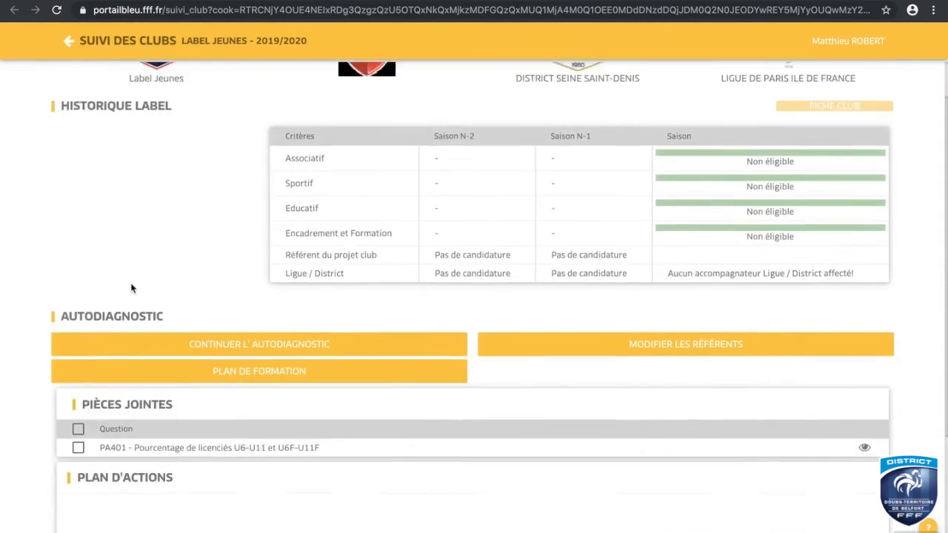
pyautogui.scroll(-2, 131, 288)
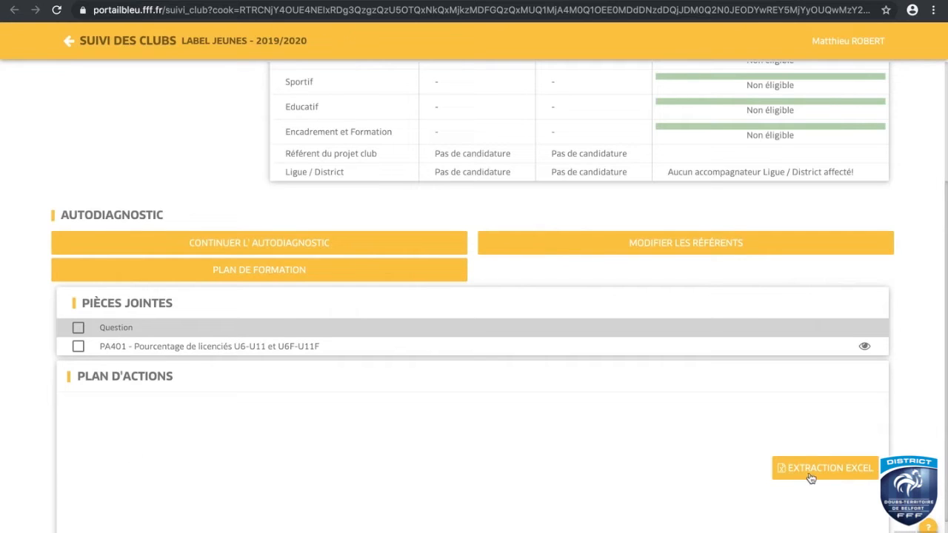
# - Switch to Excel to show the exported Plan d'actions workbook and enlarge its window
pyautogui.moveTo(778, 527)
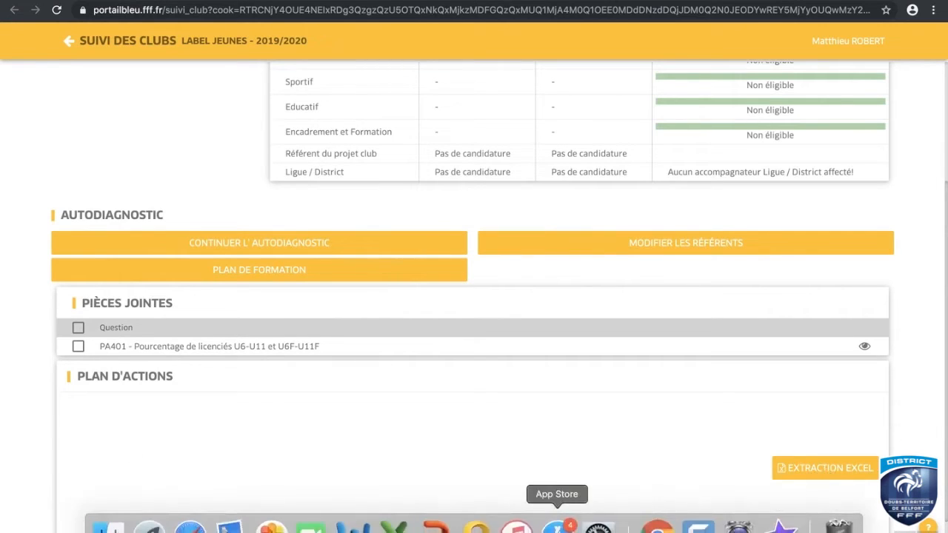
pyautogui.click(394, 525)
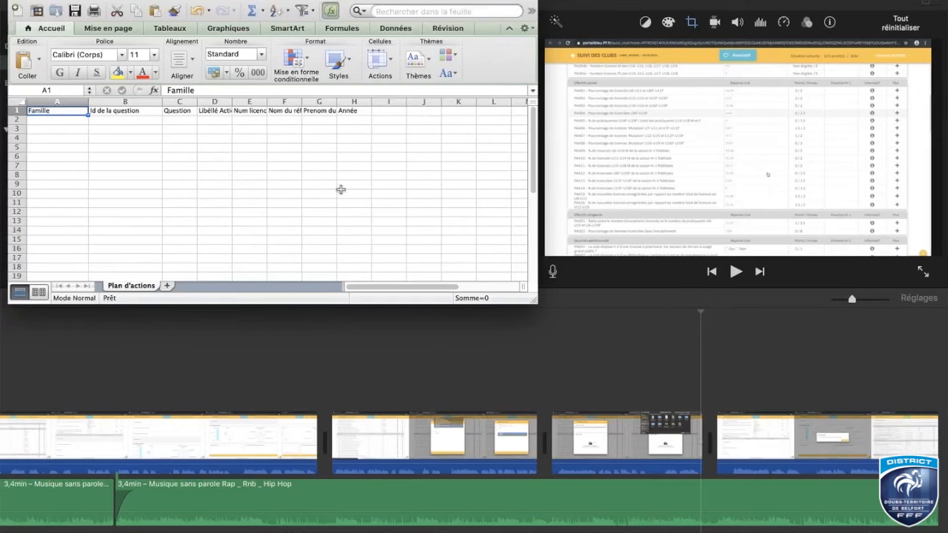
pyautogui.click(44, 1)
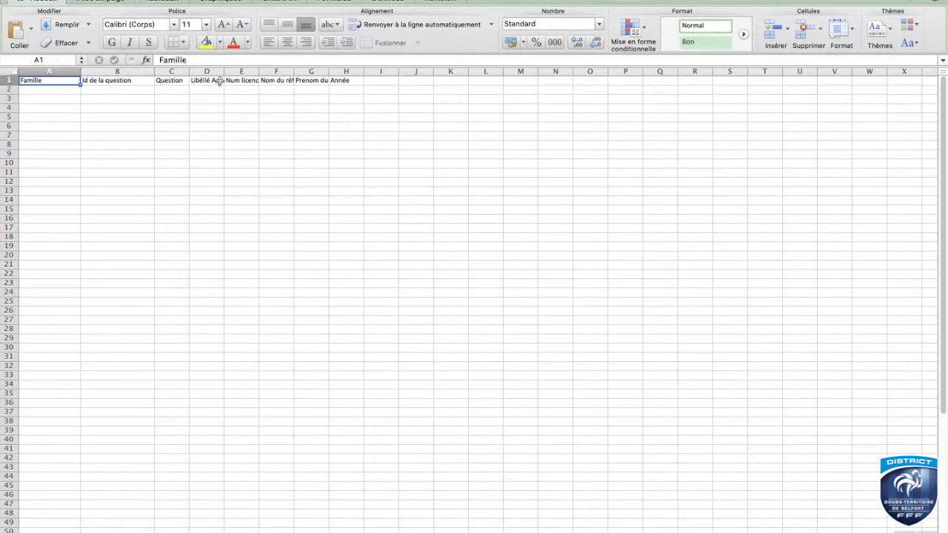
# - Widen the action plan columns for the action label and the referent's licence number, surname and first name to fit their headers
pyautogui.moveTo(224, 72); pyautogui.dragTo(310, 72)
pyautogui.doubleClick(345, 72)
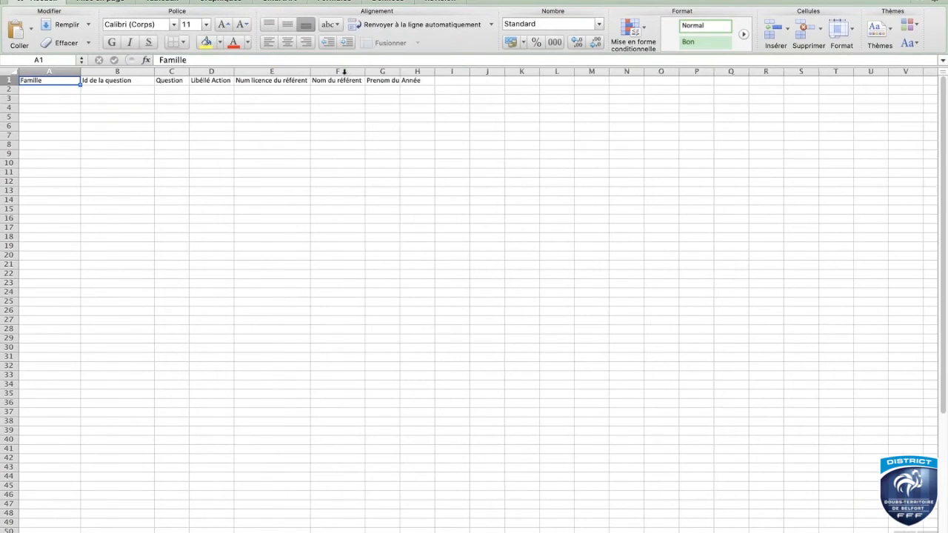
pyautogui.doubleClick(401, 70)
pyautogui.doubleClick(462, 71)
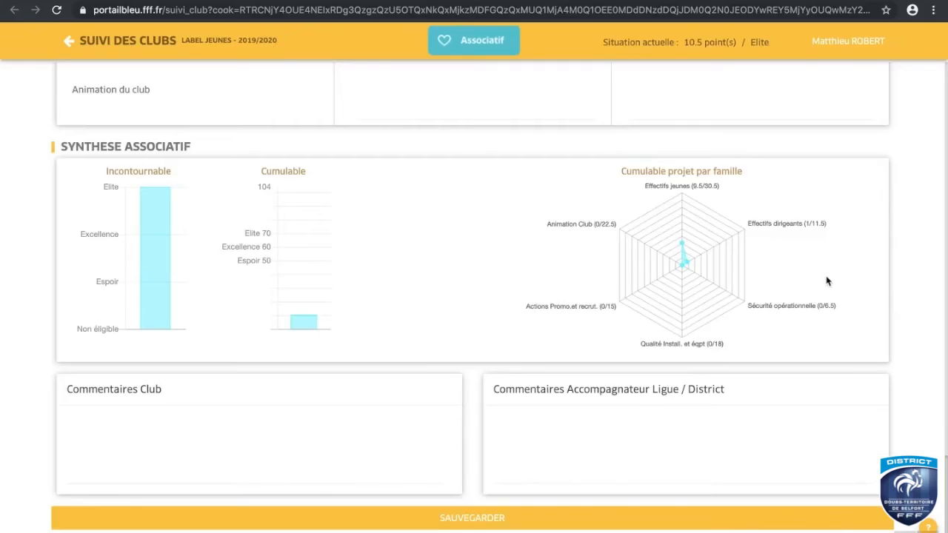
# - Review the Associatif criteria in the Suivi des Clubs portal and leave the category without saving the changes
pyautogui.scroll(15, 827, 281)
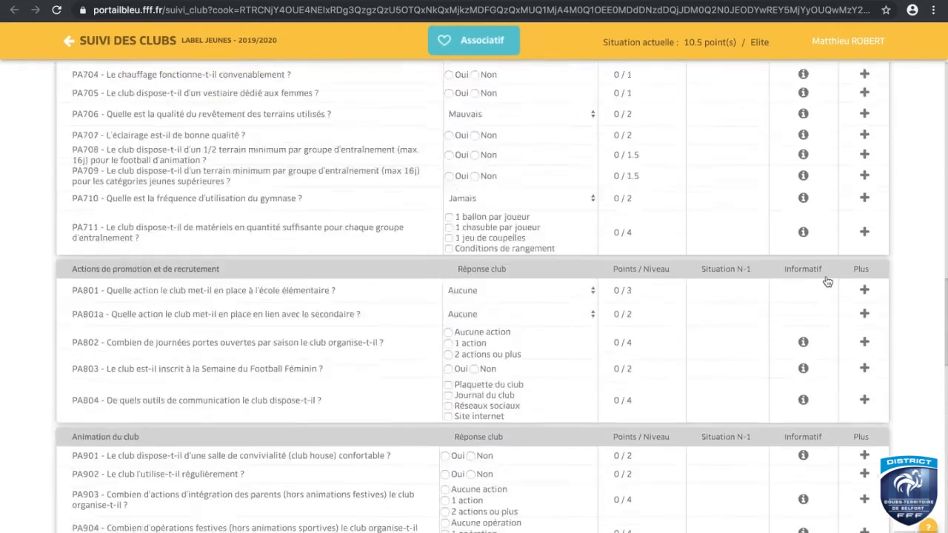
pyautogui.scroll(2, 827, 281)
pyautogui.scroll(-5, 827, 281)
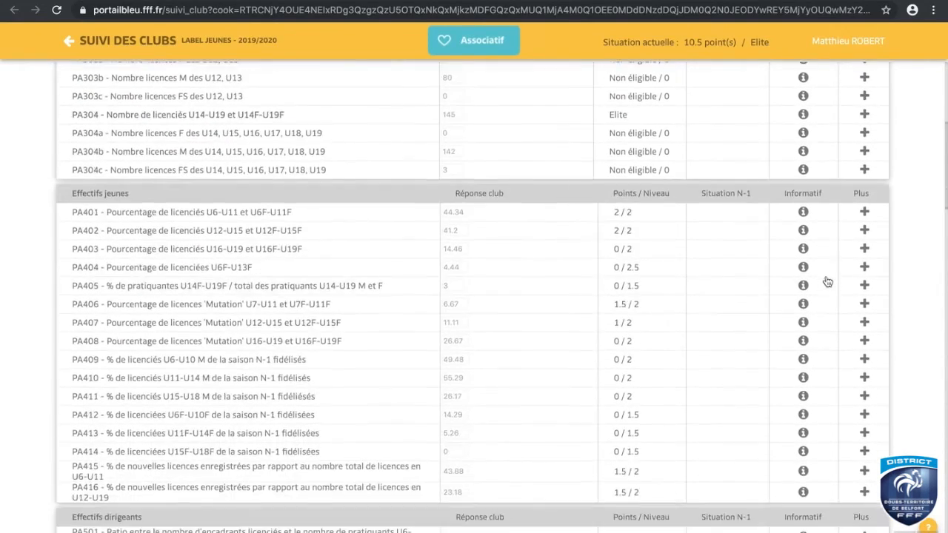
pyautogui.scroll(-20, 827, 282)
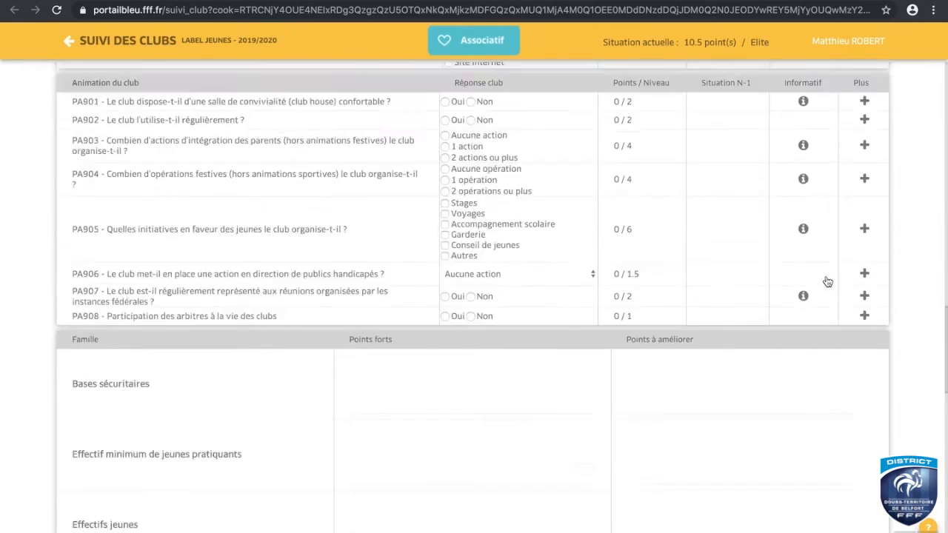
pyautogui.scroll(-3, 826, 276)
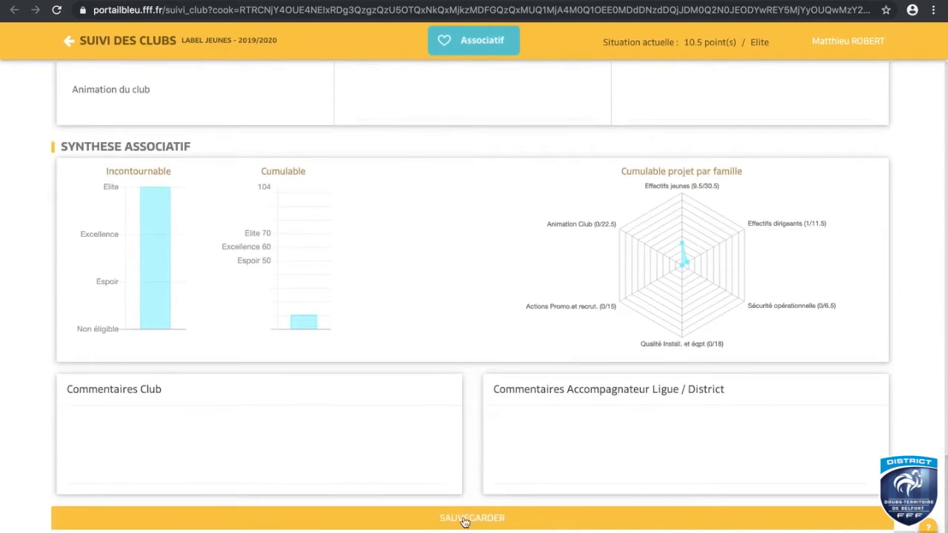
pyautogui.click(68, 41)
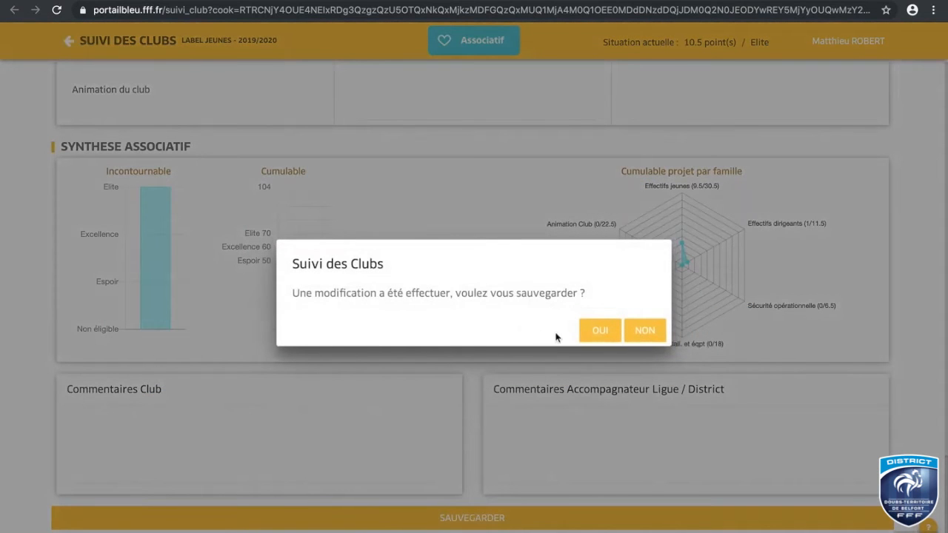
pyautogui.click(641, 330)
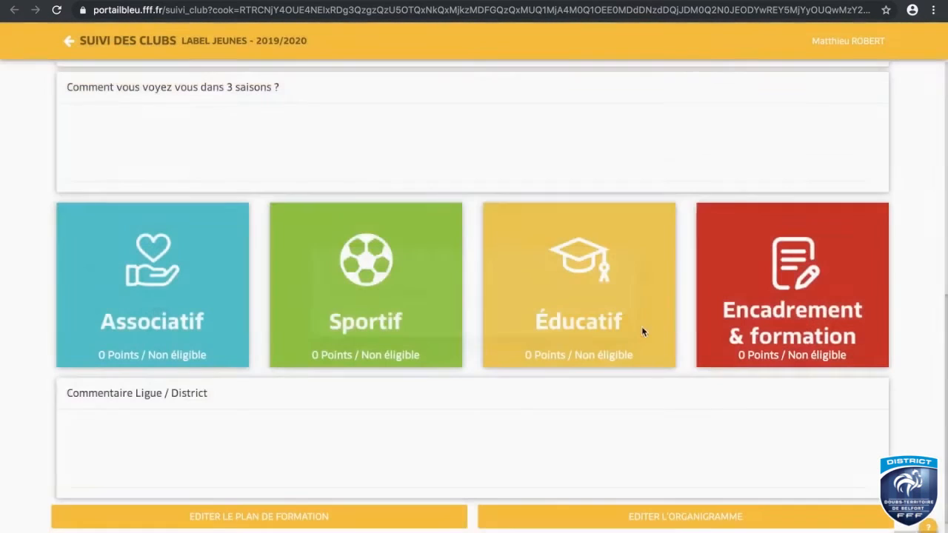
# - Open the Sportif category, review its criteria and check the answer options for PS204 on women's teams in plateaux
pyautogui.click(352, 295)
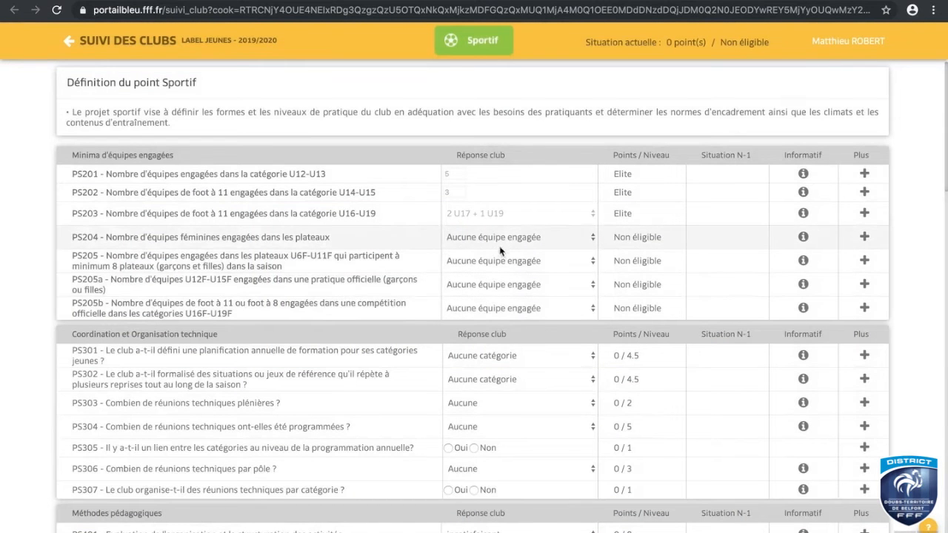
pyautogui.scroll(-5, 500, 276)
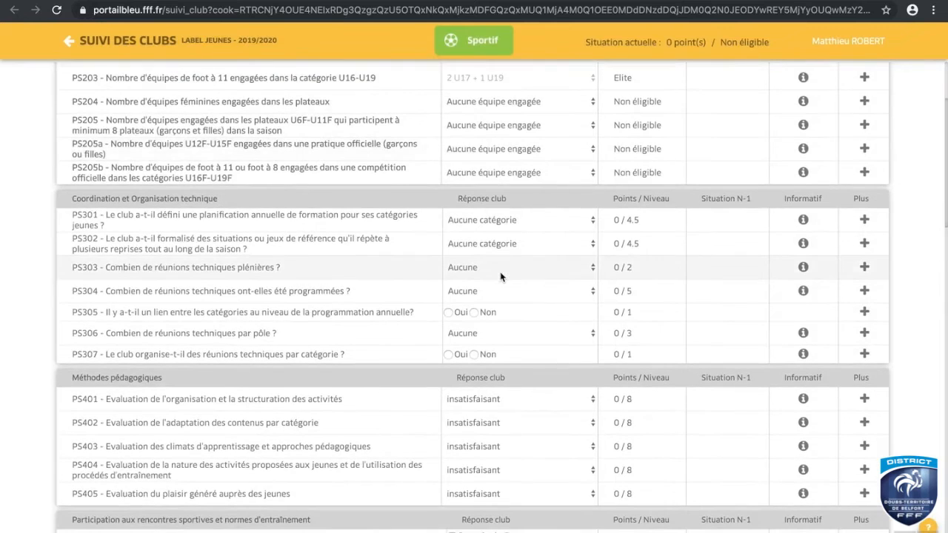
pyautogui.scroll(6, 502, 274)
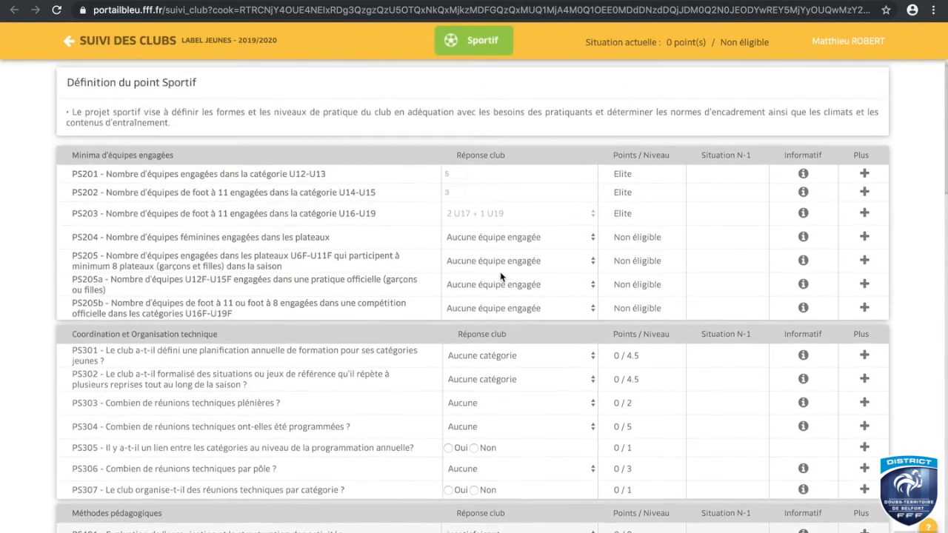
pyautogui.click(509, 237)
pyautogui.click(388, 243)
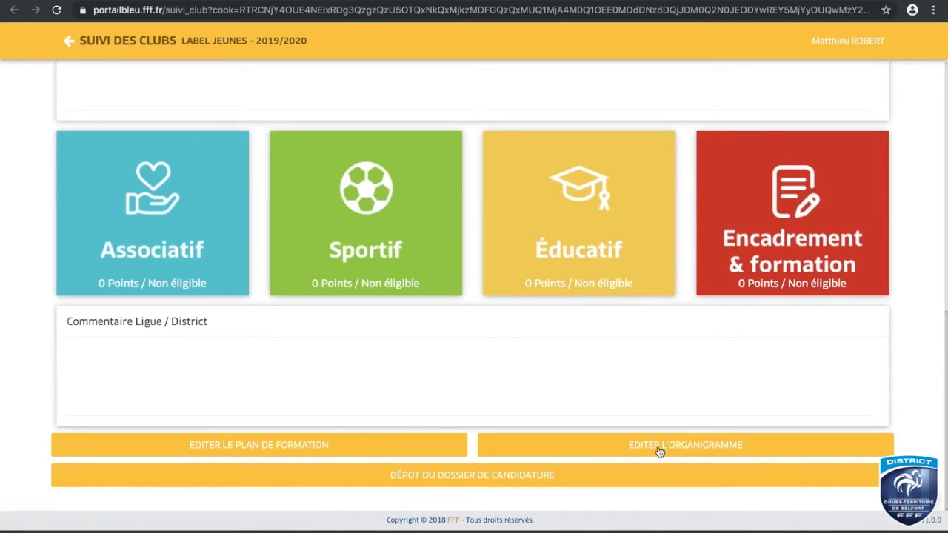
# - Generate the club's organigramme from the autodiagnostic and open the PDF to view the École de Foot and U12-U15 charts
pyautogui.click(634, 447)
pyautogui.click(78, 532)
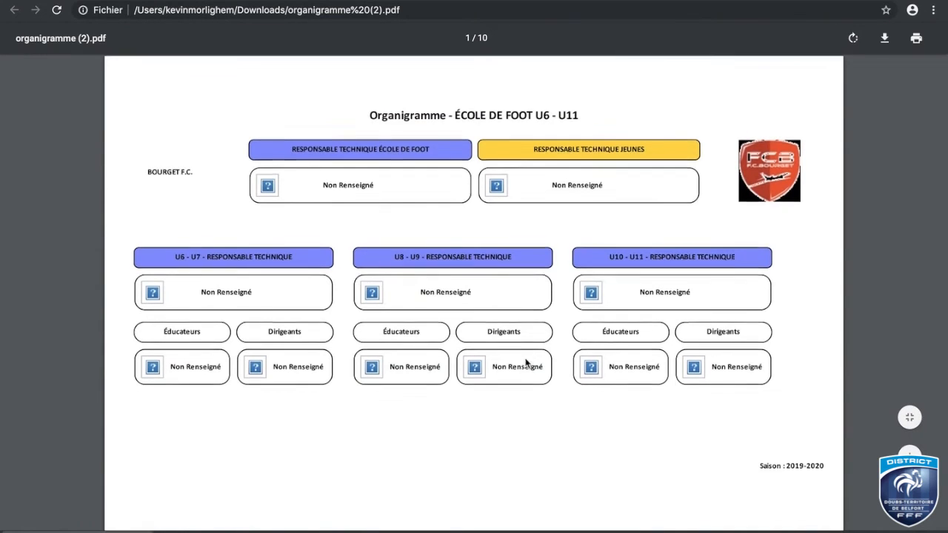
pyautogui.scroll(-13, 525, 363)
pyautogui.scroll(-3, 525, 362)
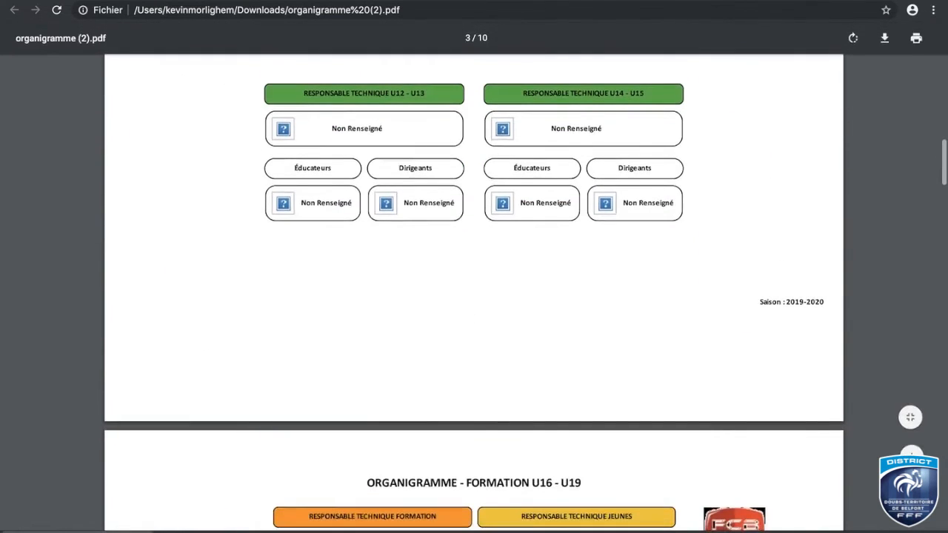
# - Examine the member titles offered in Footclubs under Membres du club and look through the rest of the organigramme PDF
pyautogui.hotkey('ctrl', 'Tab')
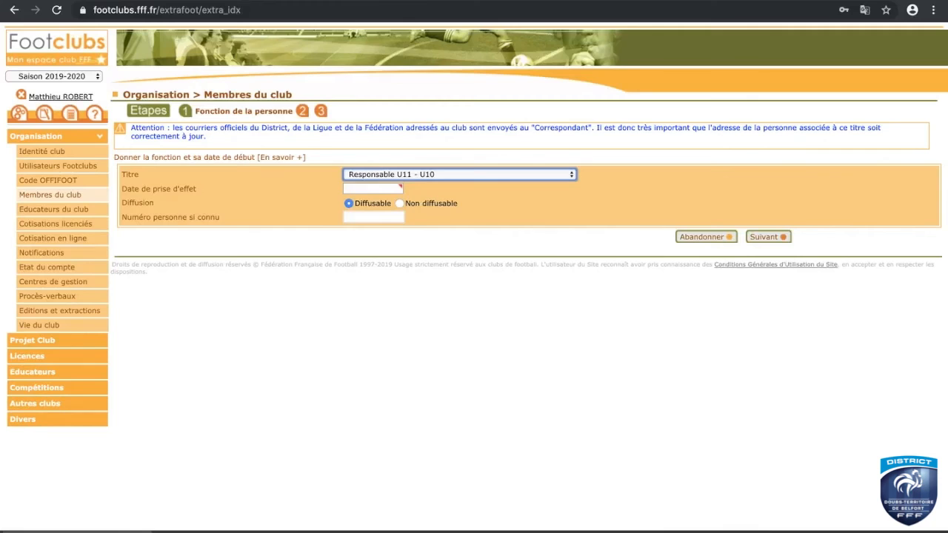
pyautogui.click(476, 174)
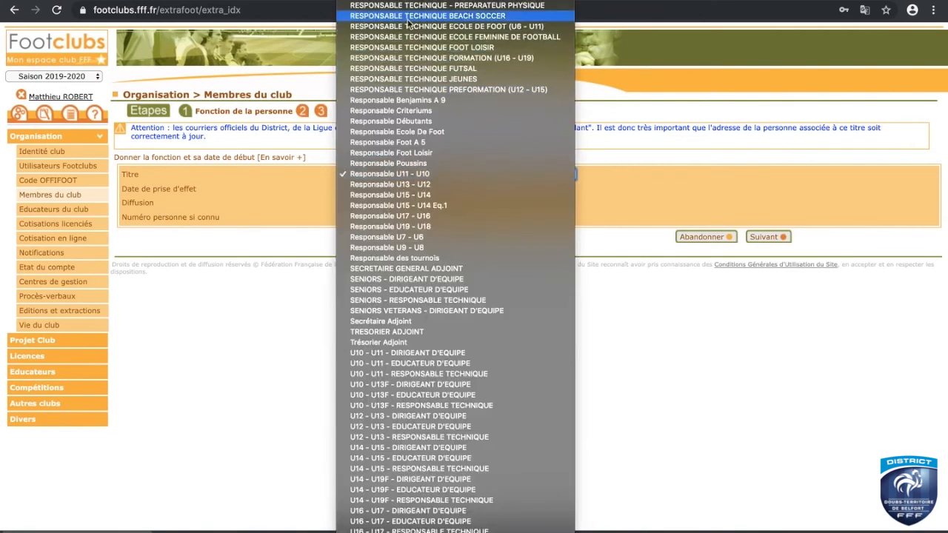
pyautogui.scroll(10, 406, 12)
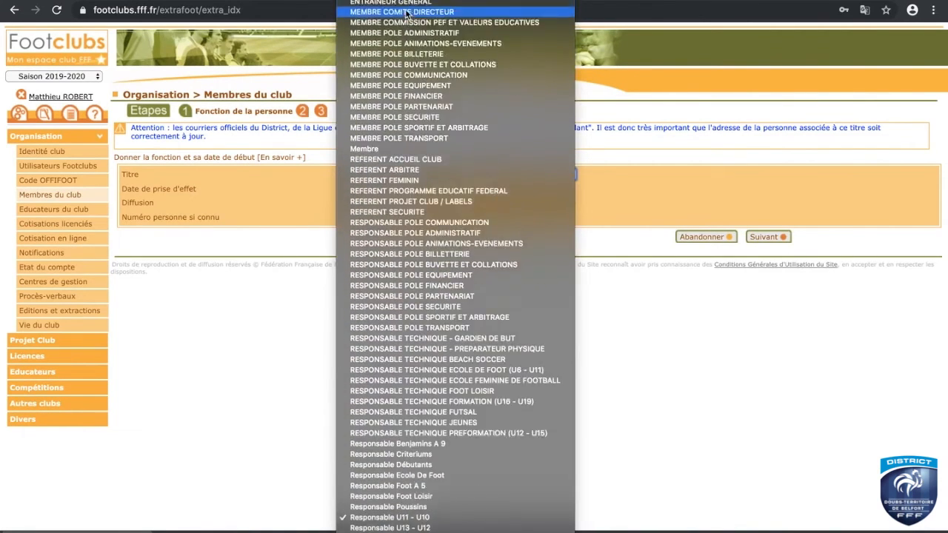
pyautogui.scroll(3, 405, 11)
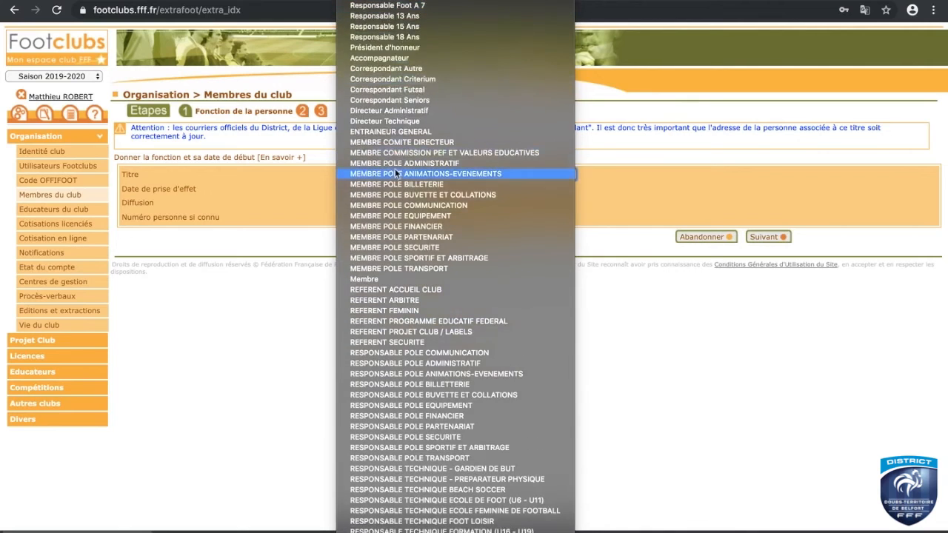
pyautogui.scroll(-8, 385, 218)
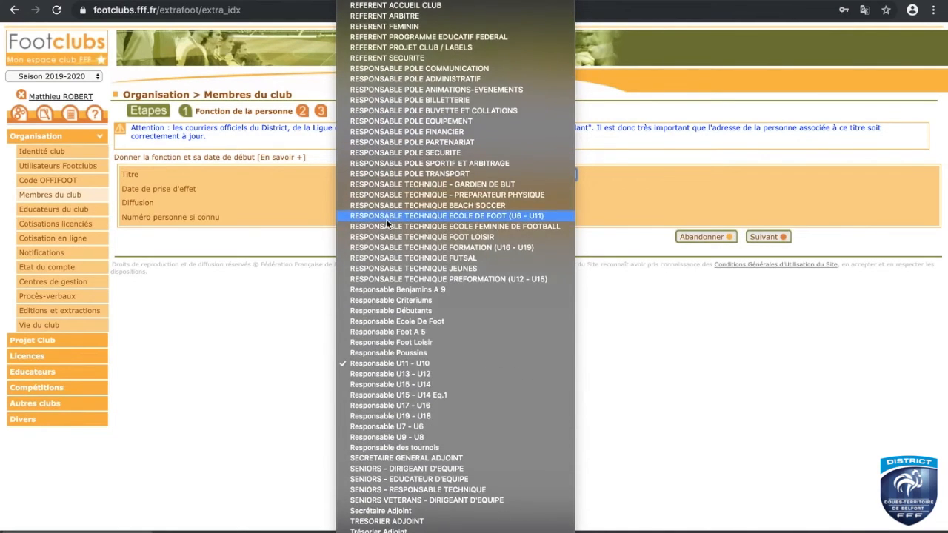
pyautogui.scroll(-7, 428, 244)
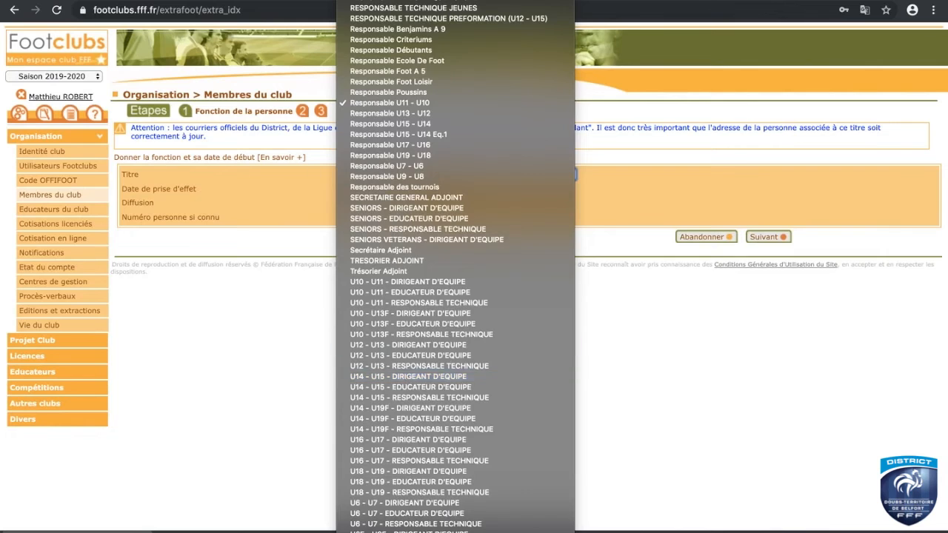
pyautogui.scroll(1, 406, 380)
pyautogui.press('Escape')
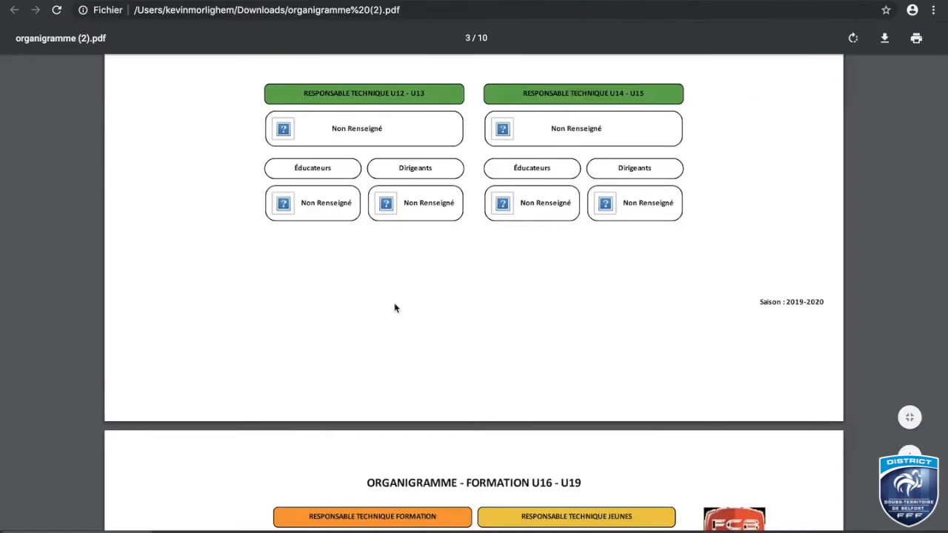
pyautogui.scroll(-15, 393, 308)
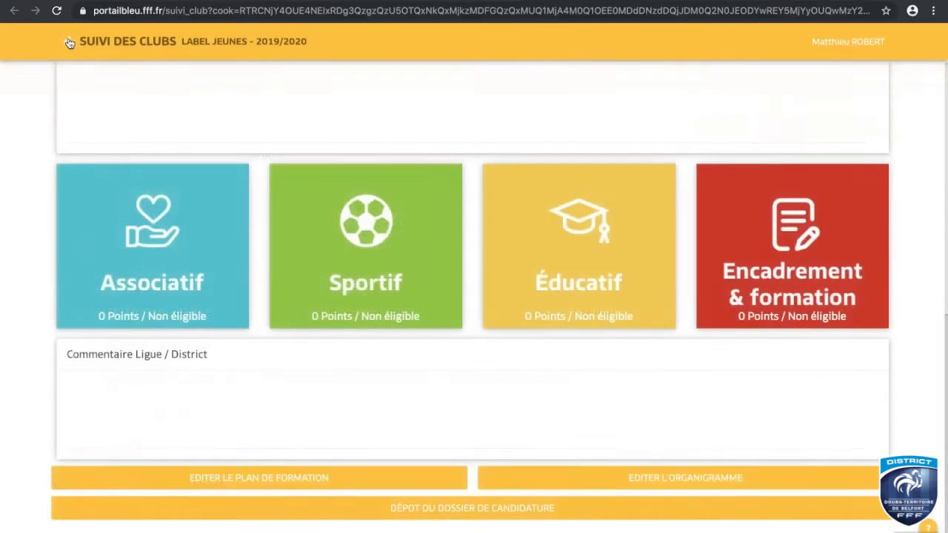
# - Open the training plan and give the Responsable Vétérans the planned function U10 - U13F - RESPONSABLE TECHNIQUE for season 2020
pyautogui.click(345, 483)
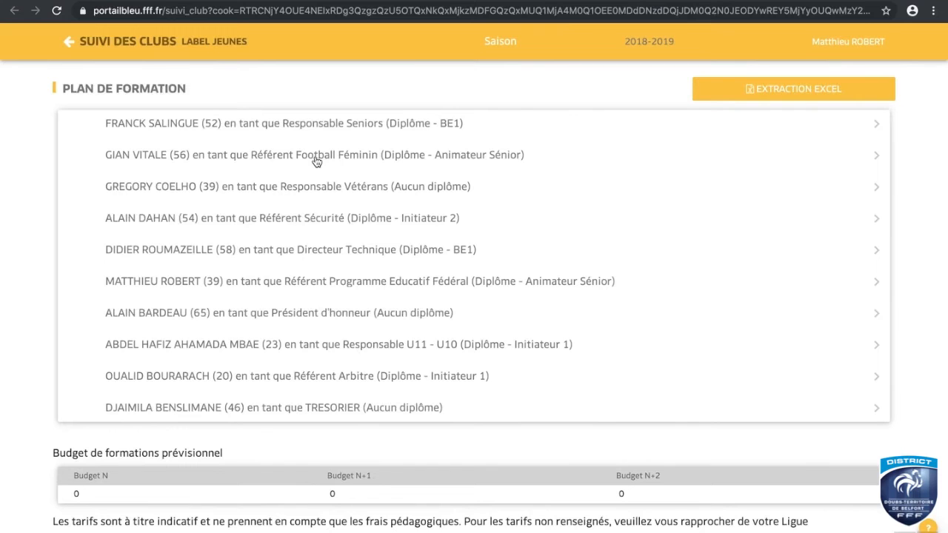
pyautogui.click(319, 194)
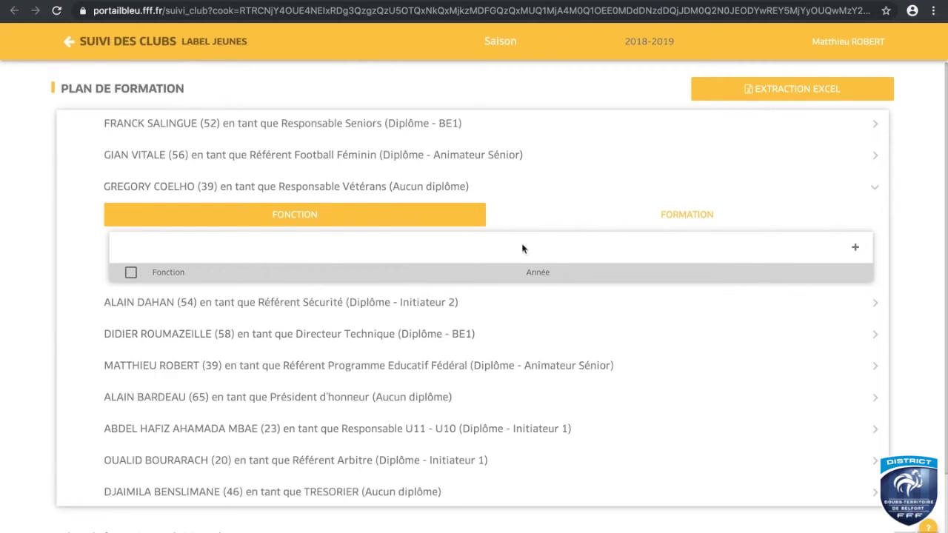
pyautogui.click(855, 248)
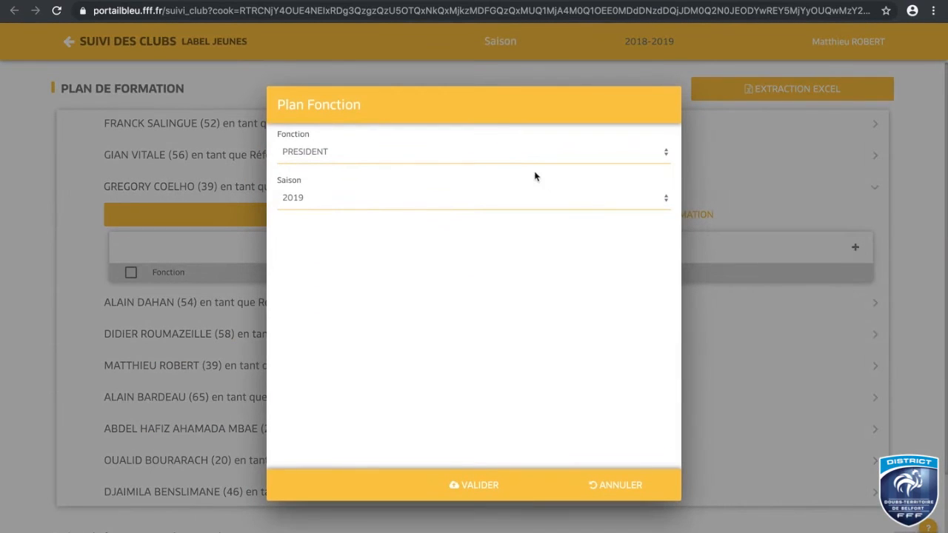
pyautogui.click(487, 156)
pyautogui.scroll(-5, 434, 332)
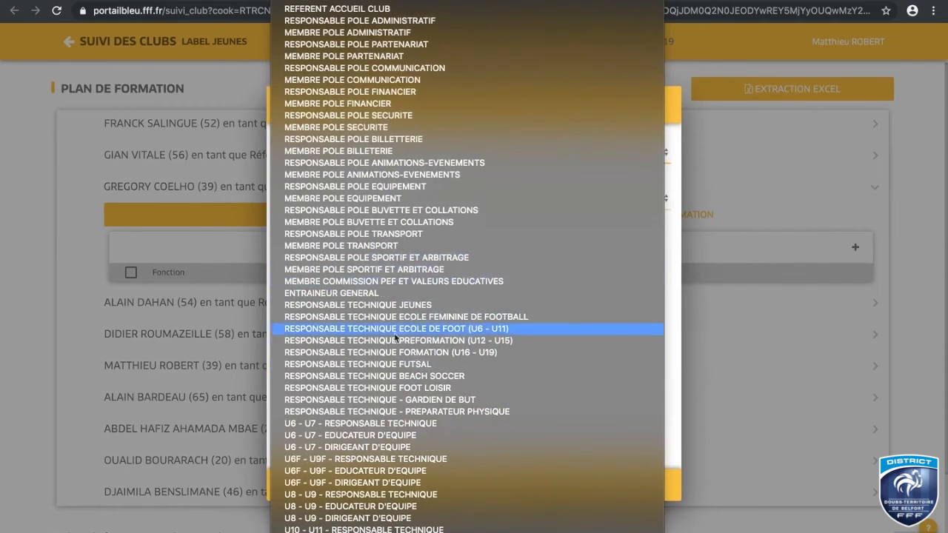
pyautogui.scroll(-6, 393, 339)
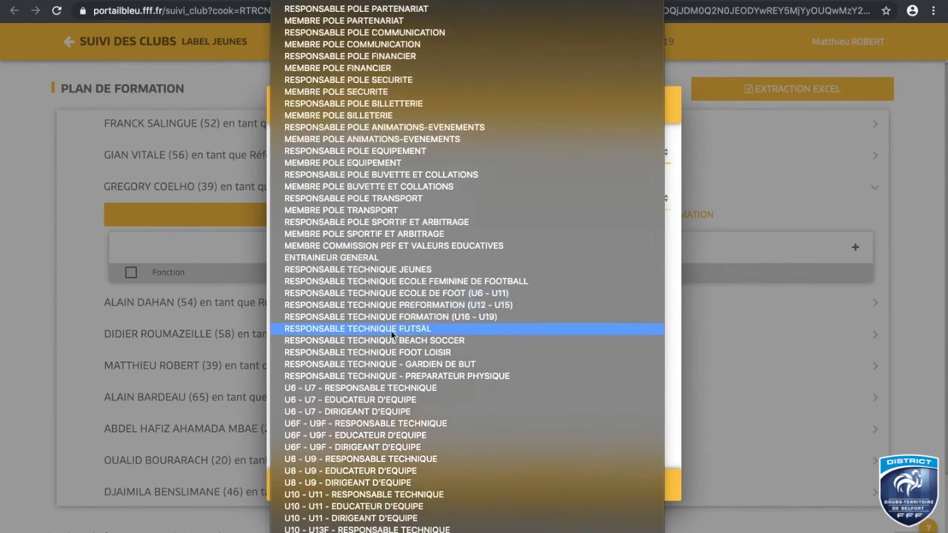
pyautogui.click(392, 333)
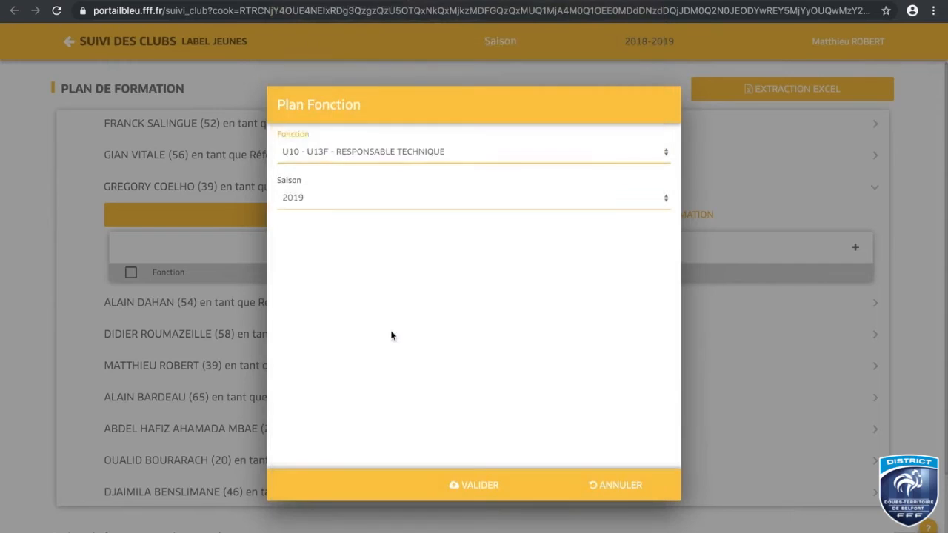
pyautogui.click(329, 201)
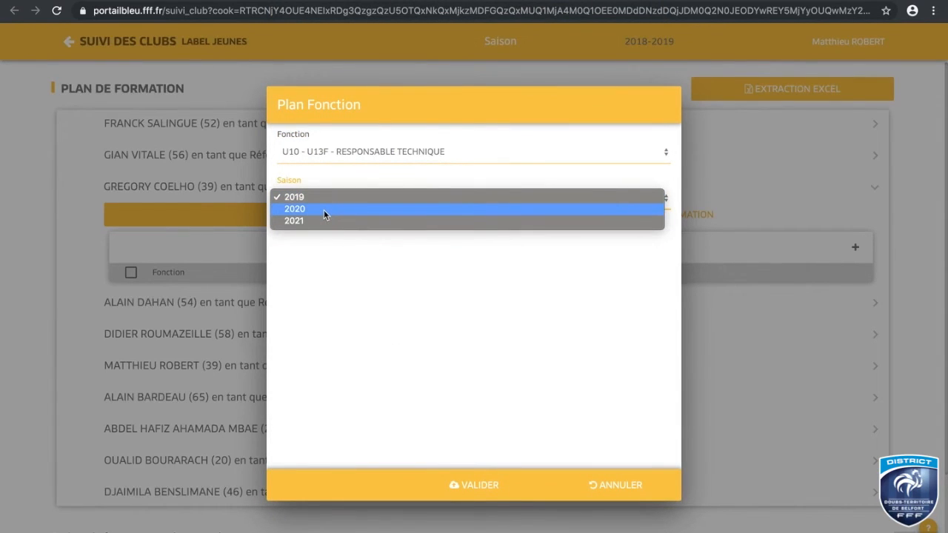
pyautogui.click(324, 210)
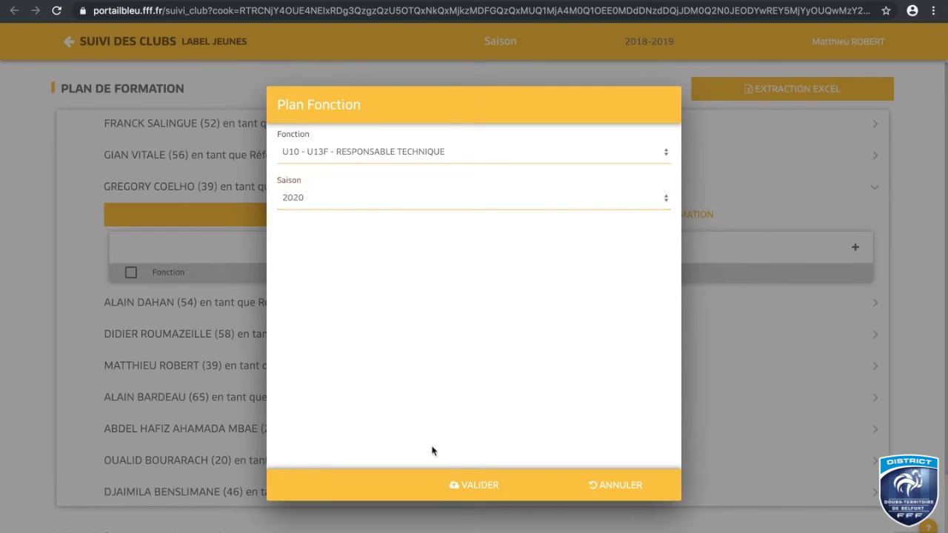
pyautogui.click(476, 485)
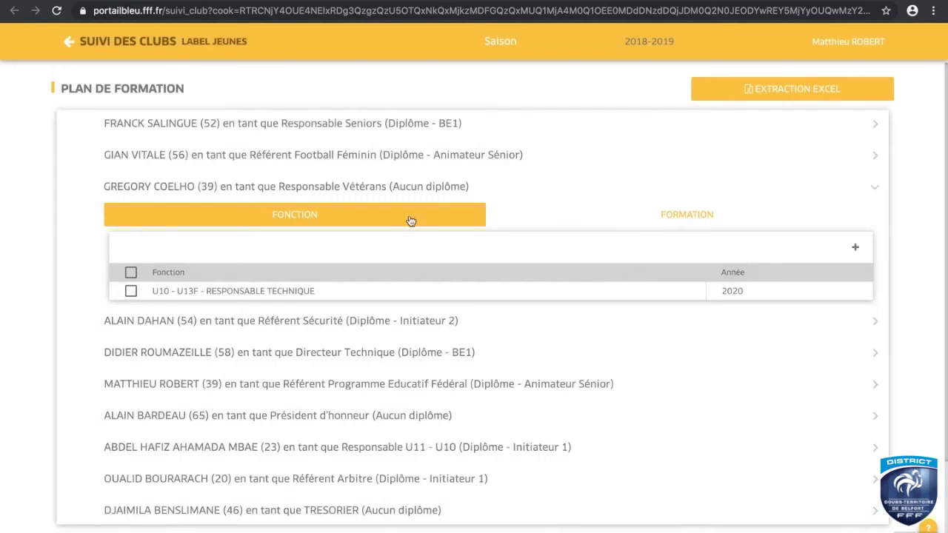
# - Add the training Gestion de club, gestion de projet module 3 : Construire et promouvoir un projet, season 2020, for the Responsable Vétérans
pyautogui.click(647, 219)
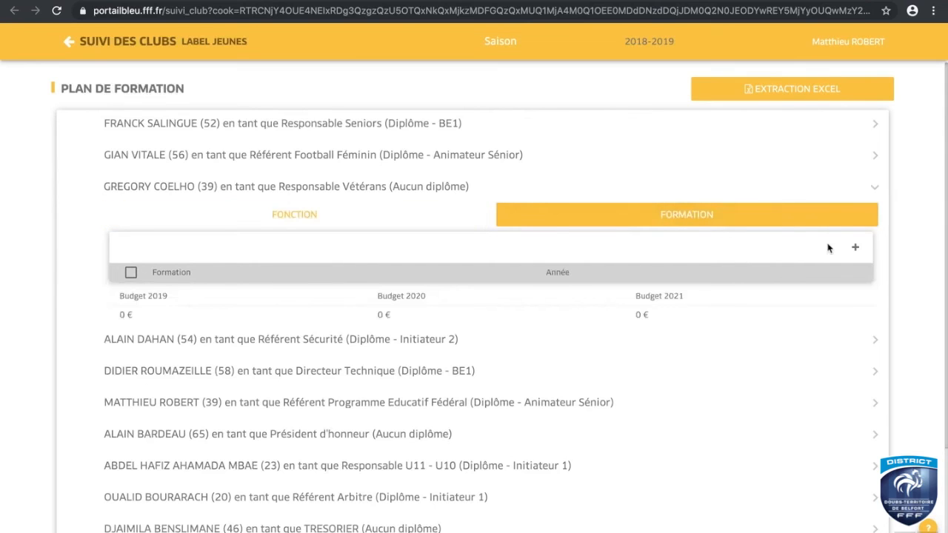
pyautogui.click(856, 250)
pyautogui.click(487, 152)
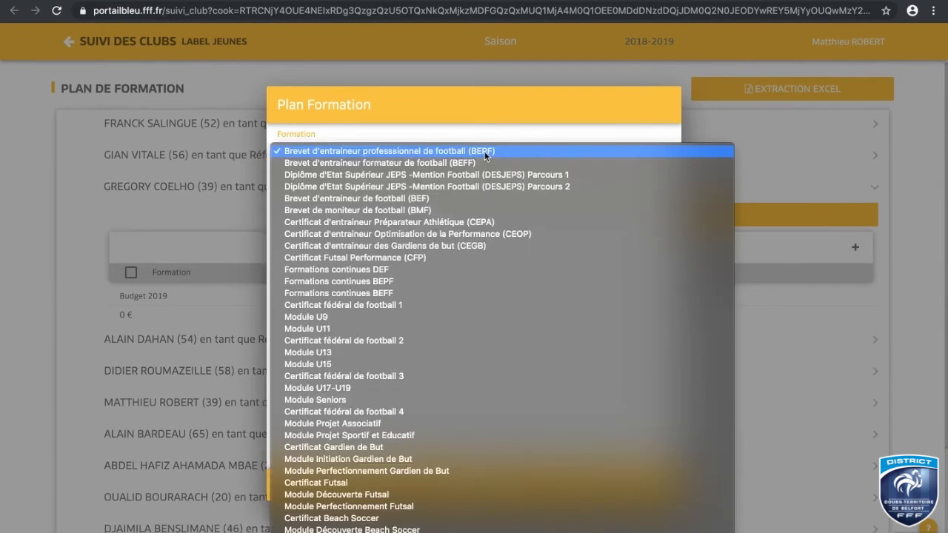
pyautogui.scroll(-5, 426, 296)
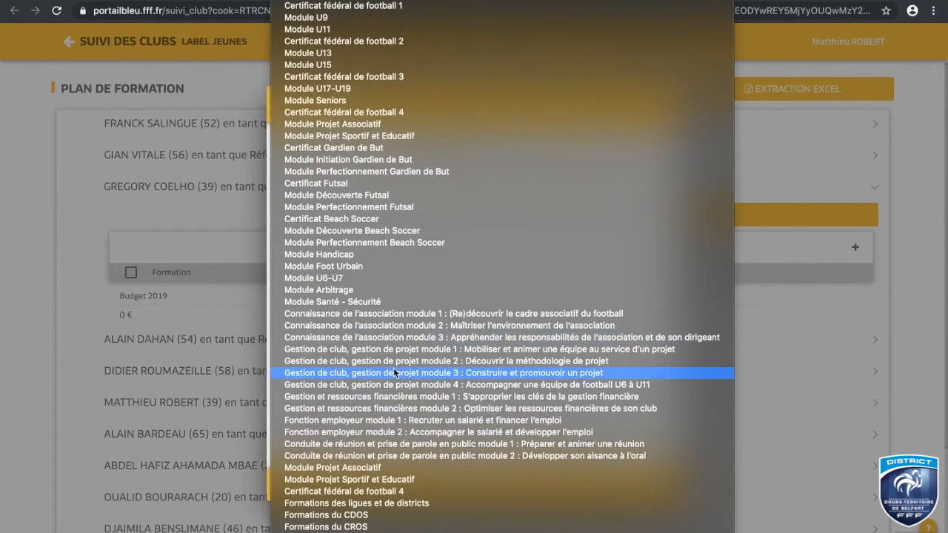
pyautogui.click(394, 371)
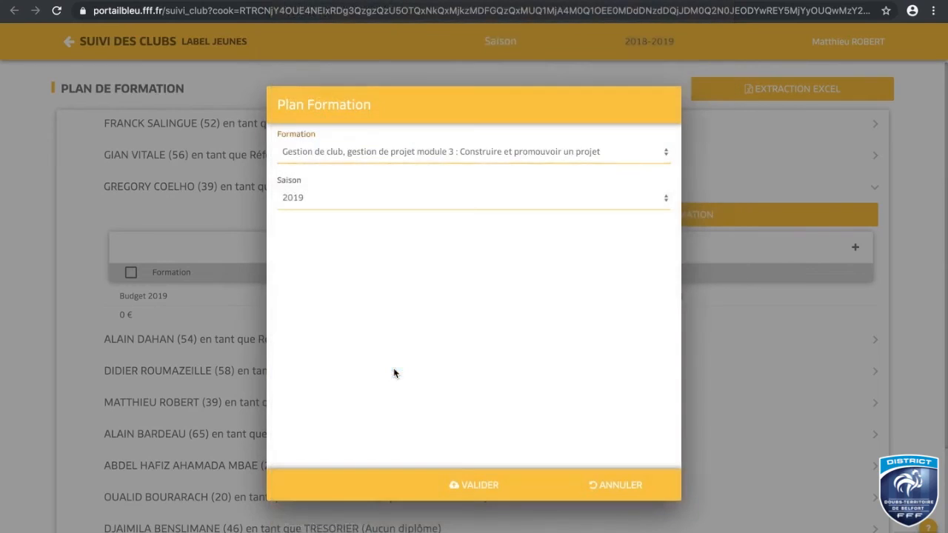
pyautogui.click(415, 197)
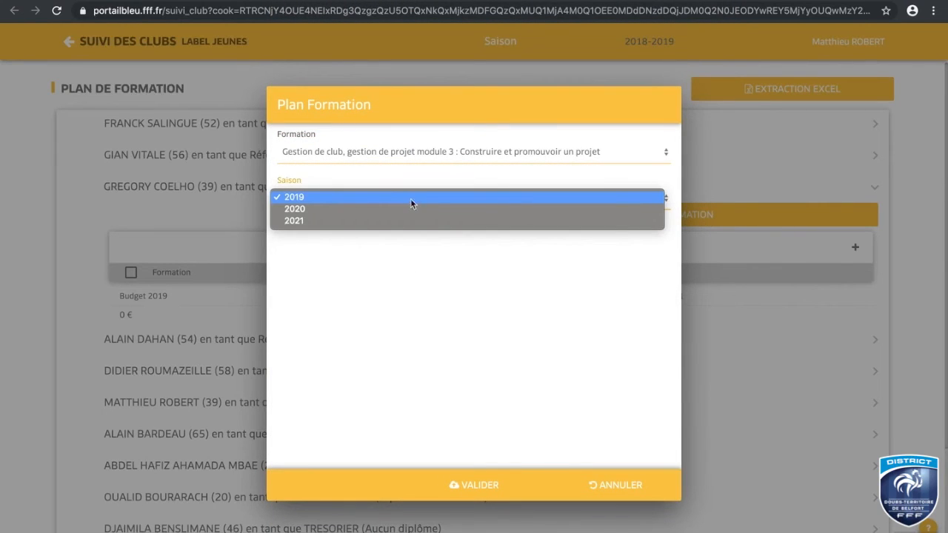
pyautogui.click(396, 211)
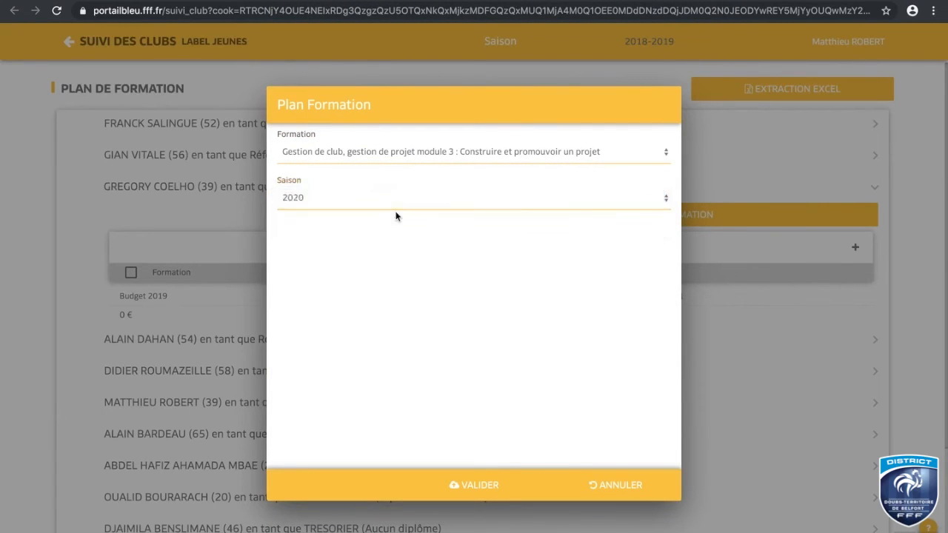
pyautogui.click(470, 486)
pyautogui.scroll(-2, 704, 317)
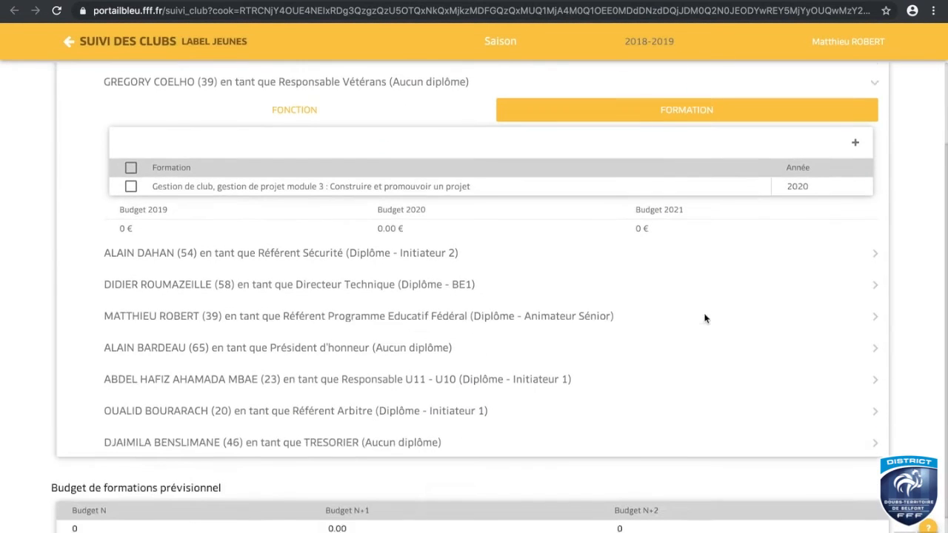
pyautogui.scroll(2, 704, 317)
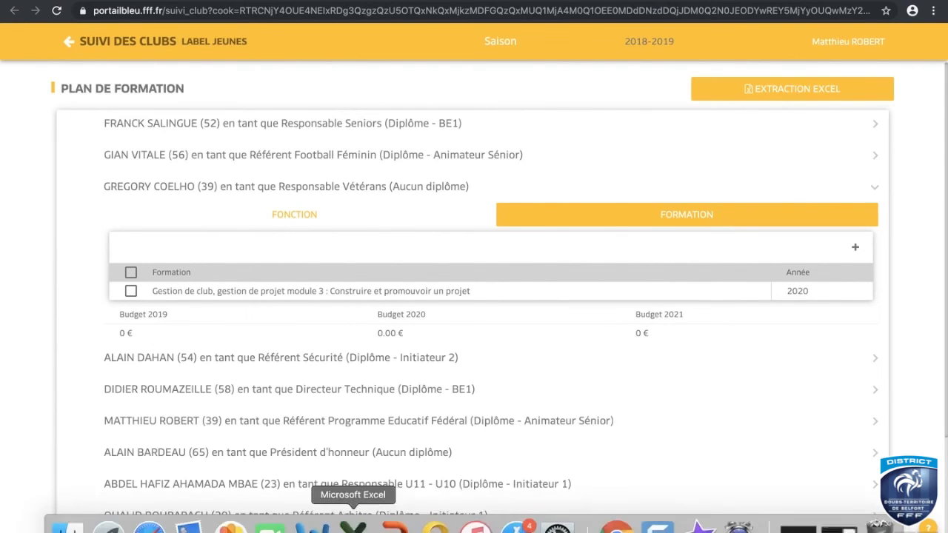
# - Switch to the exported training plan in Microsoft Excel and widen columns C to G, covering functions, age and diploma
pyautogui.click(362, 524)
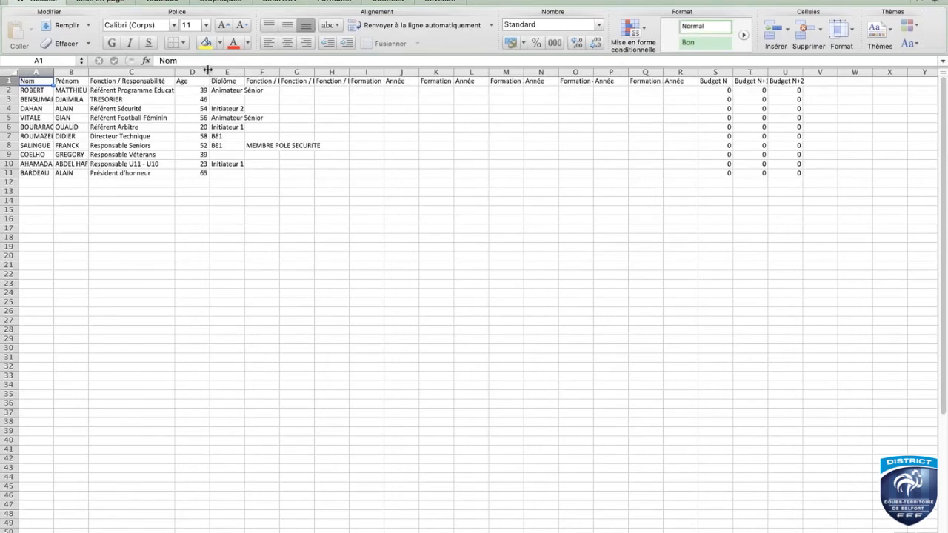
pyautogui.moveTo(210, 72); pyautogui.dragTo(234, 74)
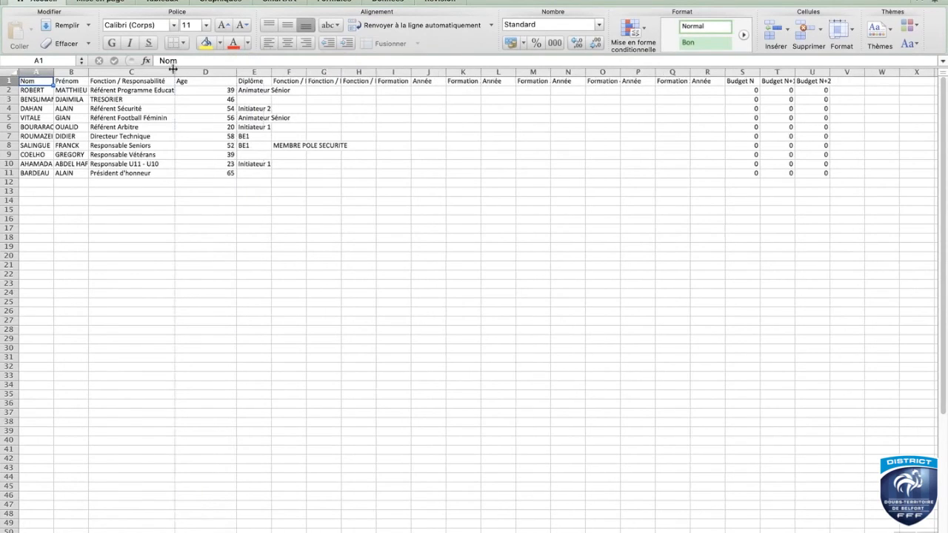
pyautogui.moveTo(174, 72); pyautogui.dragTo(212, 72)
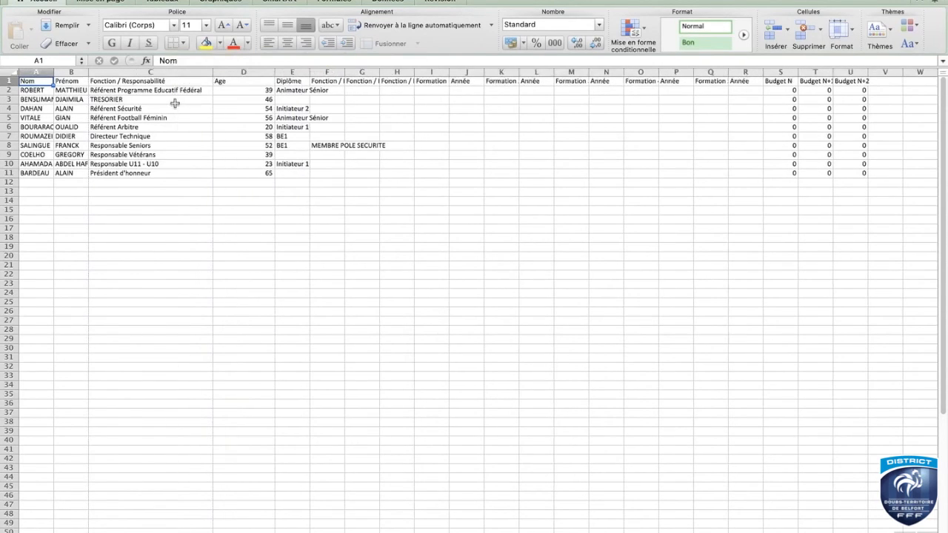
pyautogui.moveTo(312, 71); pyautogui.dragTo(444, 72)
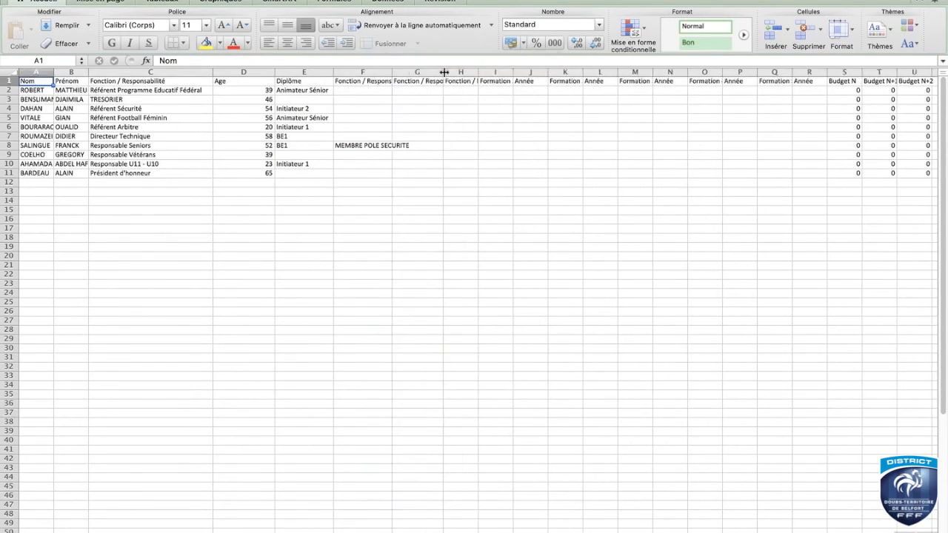
pyautogui.moveTo(697, 527)
pyautogui.click(603, 519)
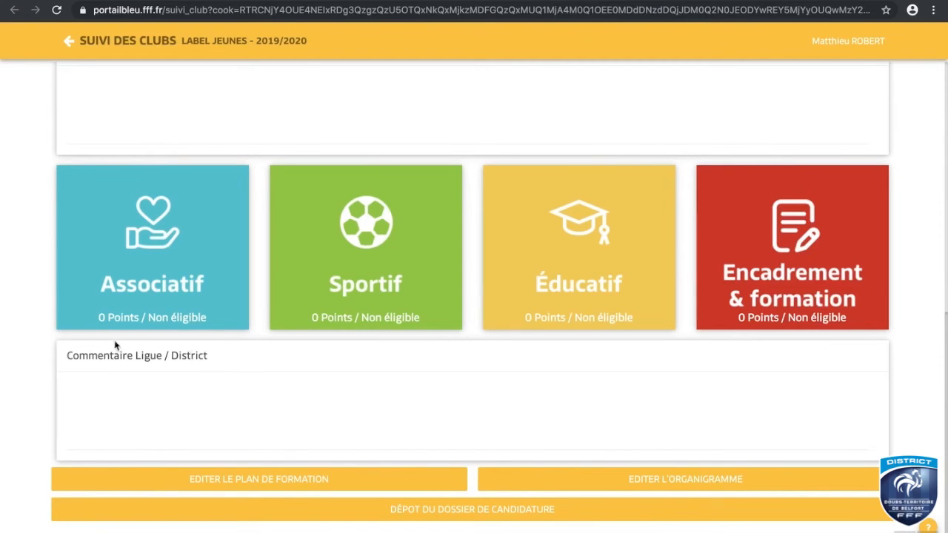
# - Open the Sportif category in the Suivi des Clubs portal and review its criteria, synthesis charts and comment areas
pyautogui.click(361, 283)
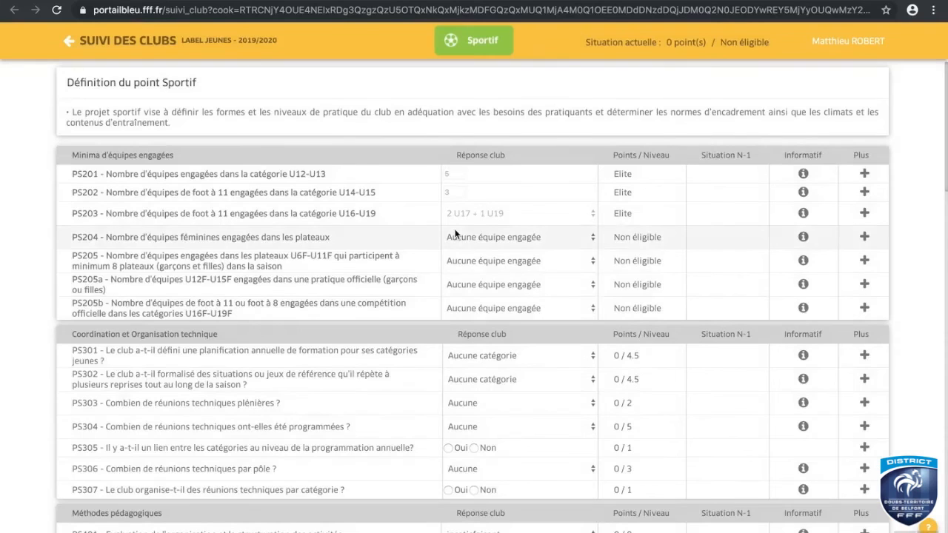
pyautogui.scroll(-8, 587, 322)
pyautogui.scroll(-15, 587, 327)
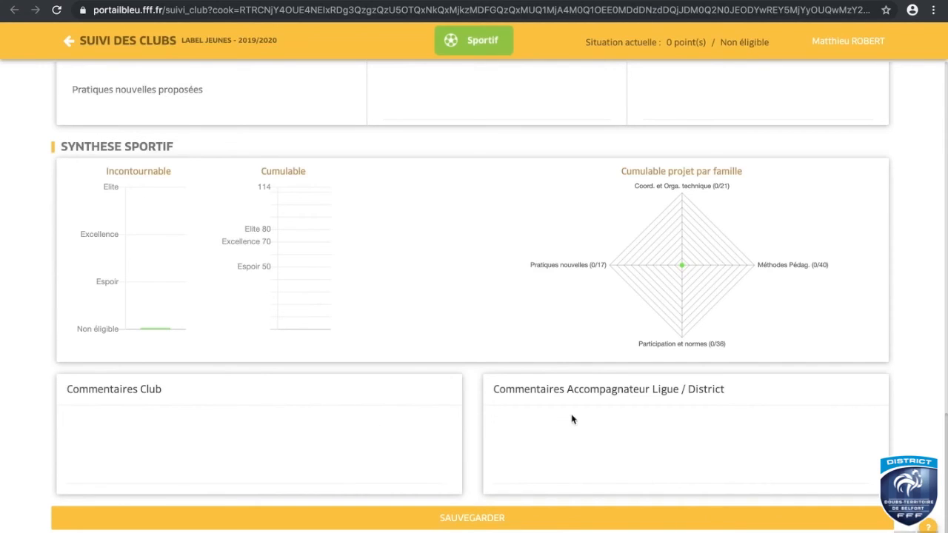
pyautogui.scroll(5, 600, 444)
pyautogui.scroll(15, 601, 442)
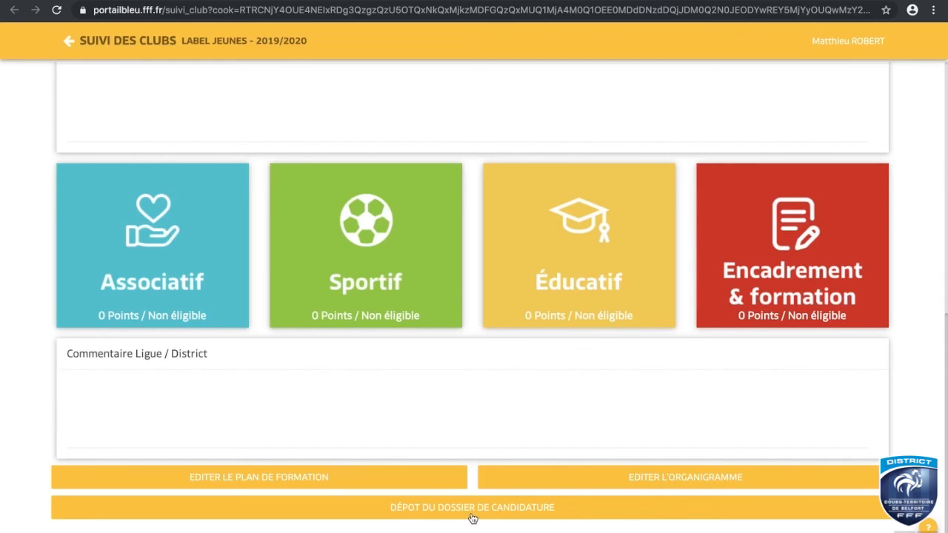
# - Start the submission of the club's Label Jeunes 2019/2020 candidature dossier
pyautogui.click(509, 511)
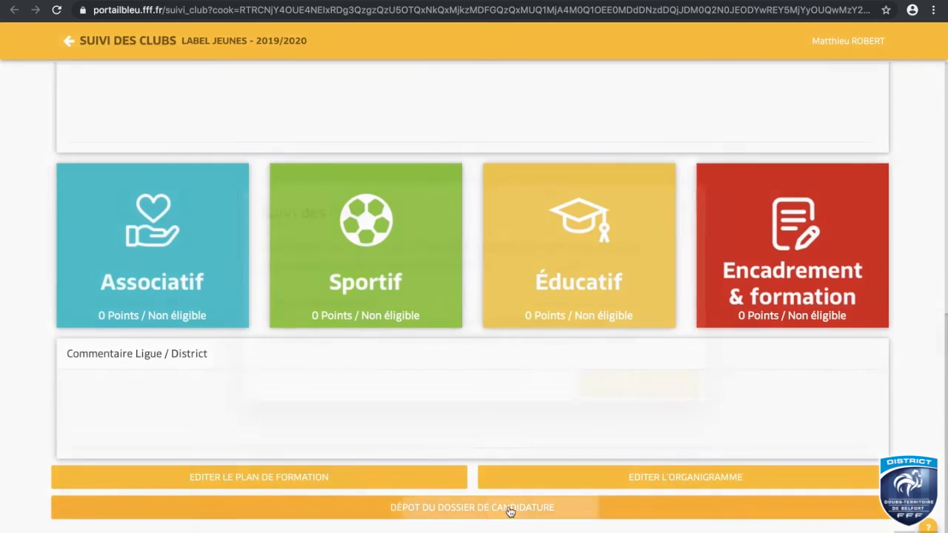